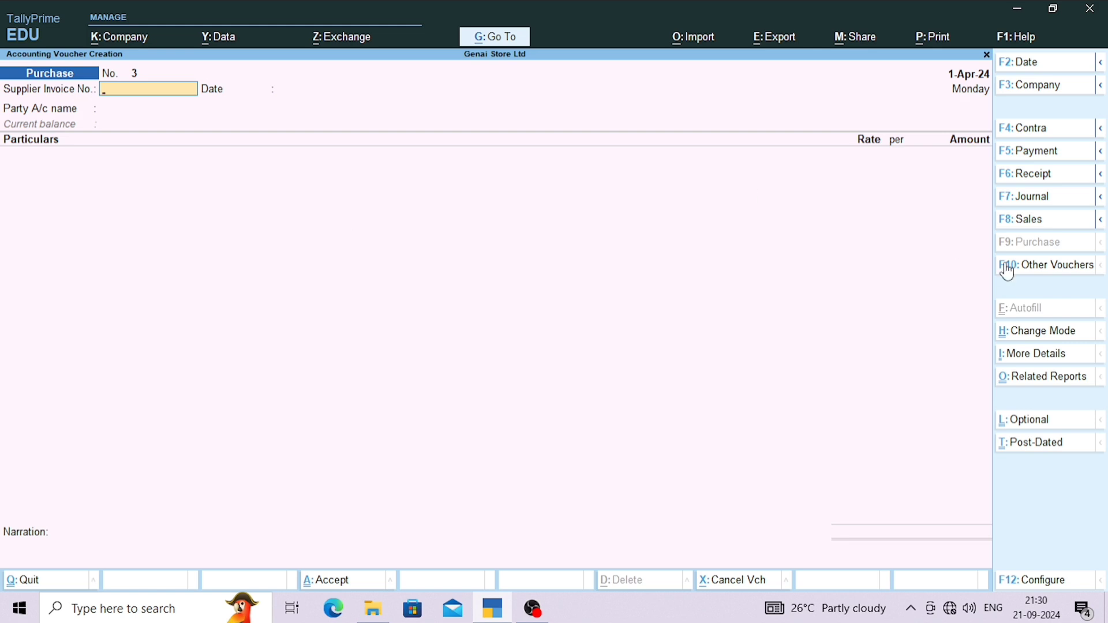
Open the choice of other voucher types and include the inactive ones in the list
{"action": "left_click", "coordinate": [1025, 272]}
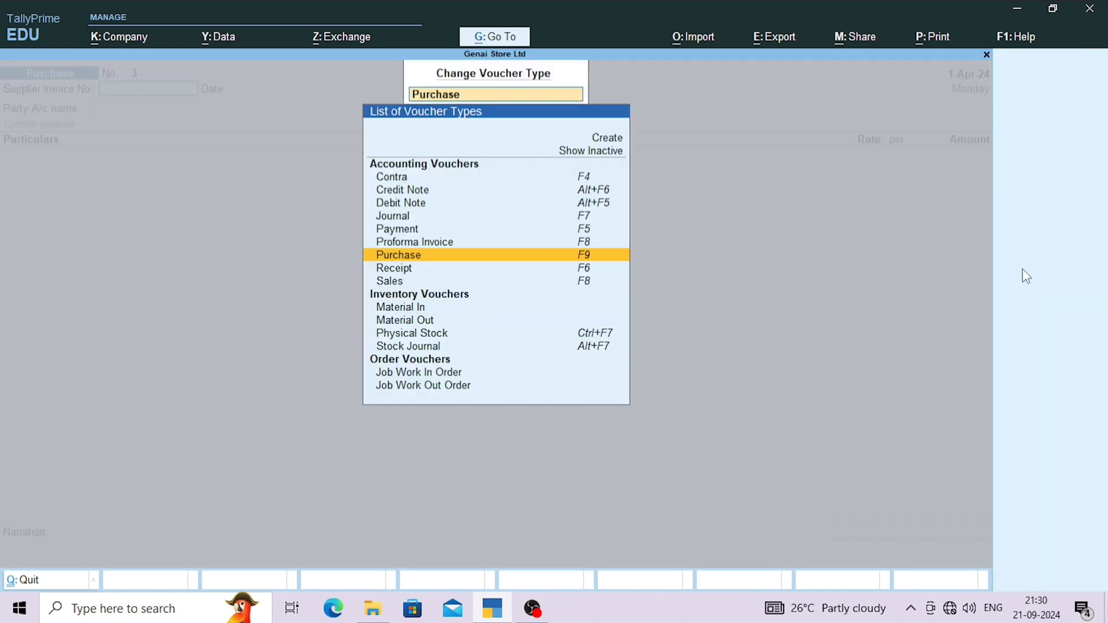
{"action": "scroll", "coordinate": [552, 266], "scroll_direction": "down", "scroll_amount": 3}
{"action": "scroll", "coordinate": [553, 267], "scroll_direction": "down", "scroll_amount": 4}
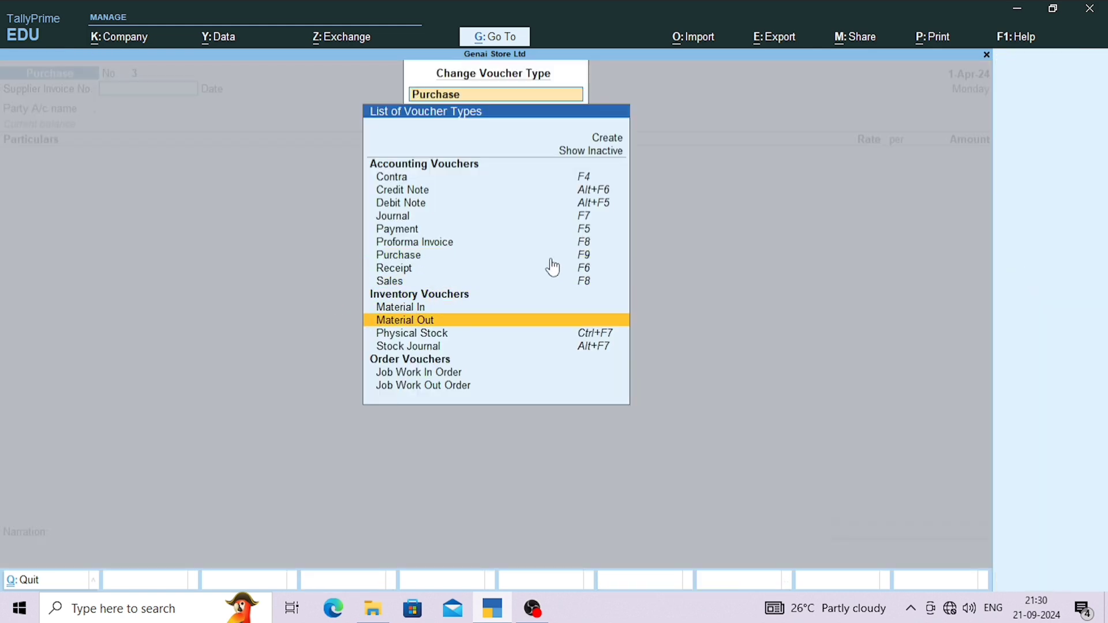
{"action": "scroll", "coordinate": [489, 289], "scroll_direction": "up", "scroll_amount": 3}
{"action": "scroll", "coordinate": [489, 289], "scroll_direction": "up", "scroll_amount": 1}
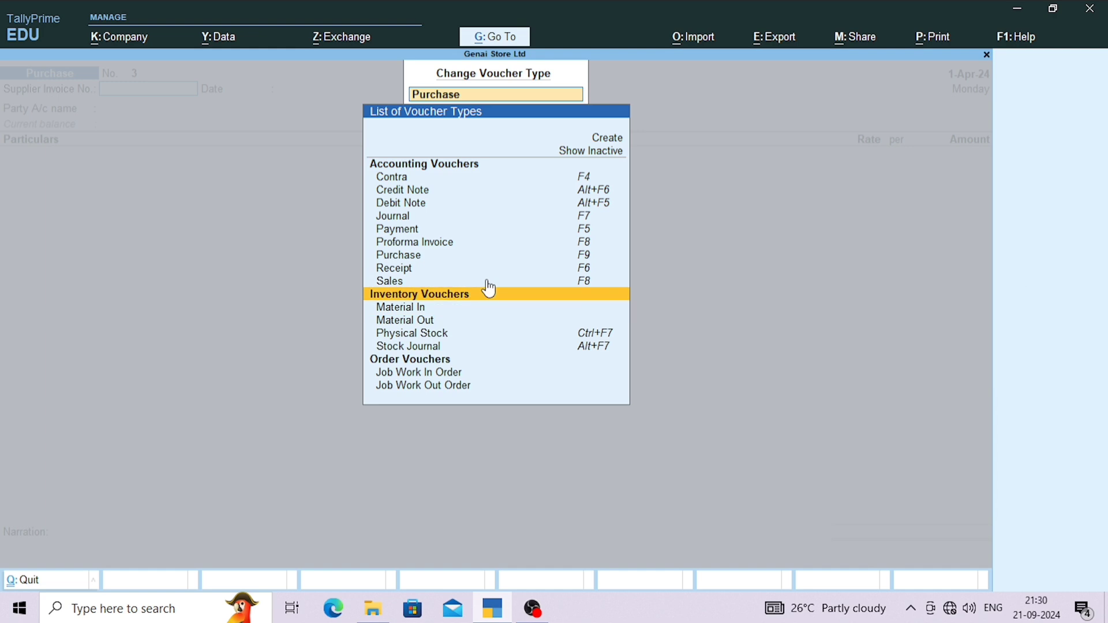
{"action": "scroll", "coordinate": [488, 289], "scroll_direction": "down", "scroll_amount": 7}
{"action": "scroll", "coordinate": [489, 289], "scroll_direction": "up", "scroll_amount": 2}
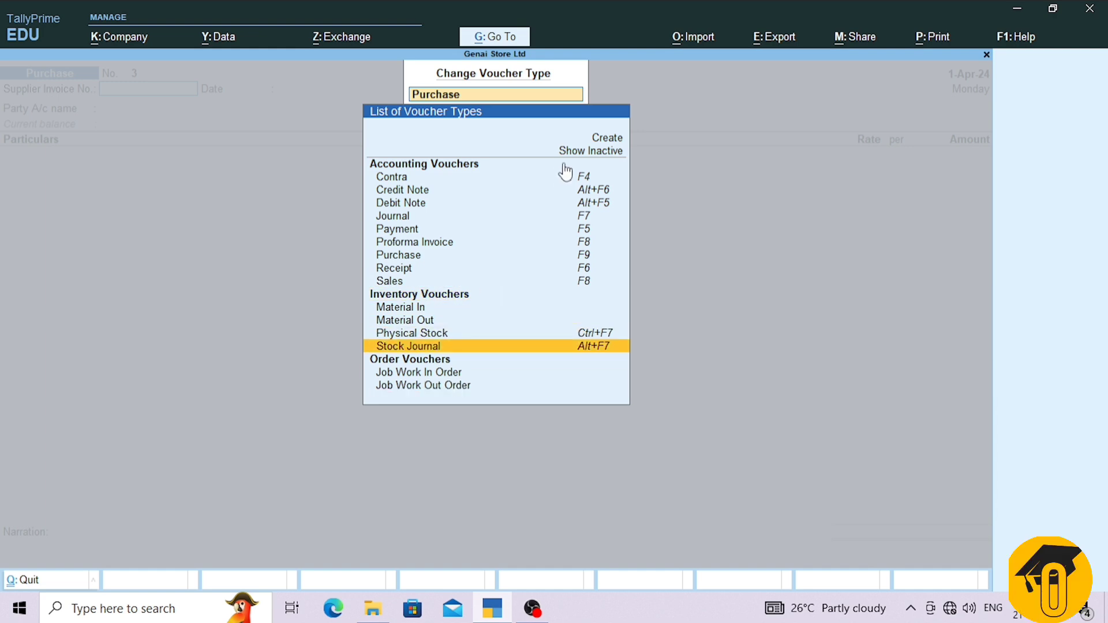
{"action": "left_click", "coordinate": [576, 143]}
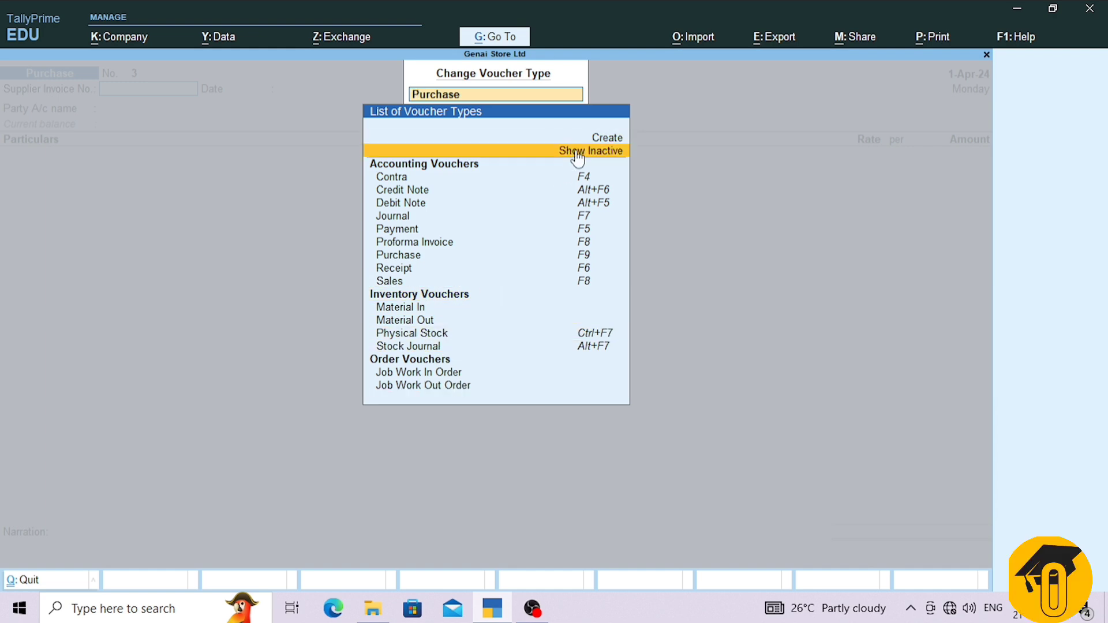
{"action": "left_click", "coordinate": [577, 151]}
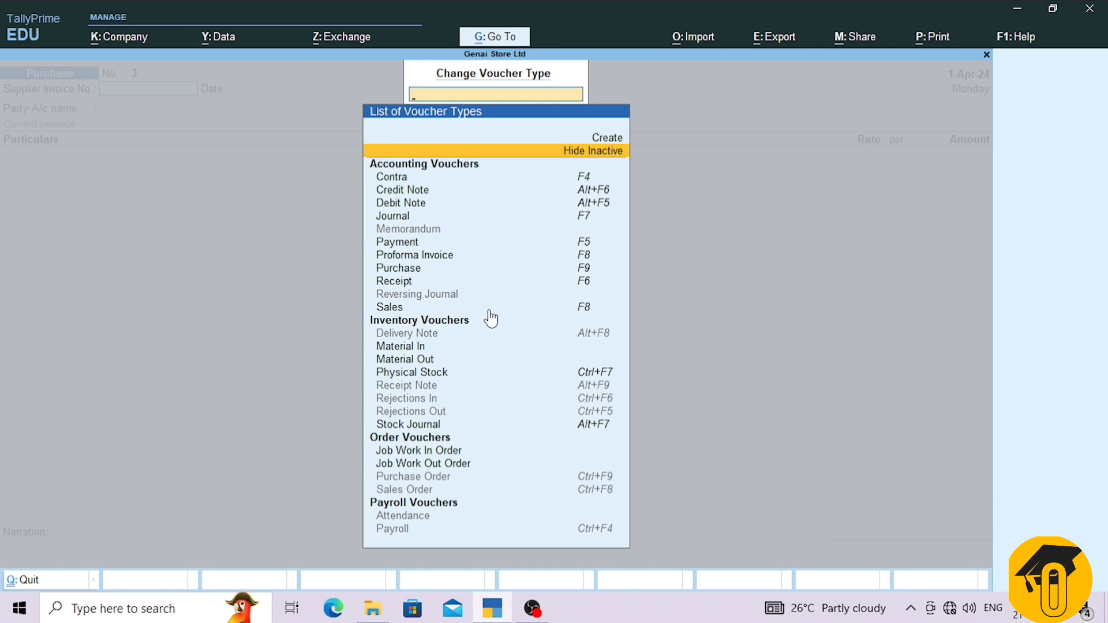
Choose the inactive Purchase Order voucher type and activate it to start a new purchase order
{"action": "key", "text": "Down"}
{"action": "key", "text": "Down"}
{"action": "key", "text": "Down"}
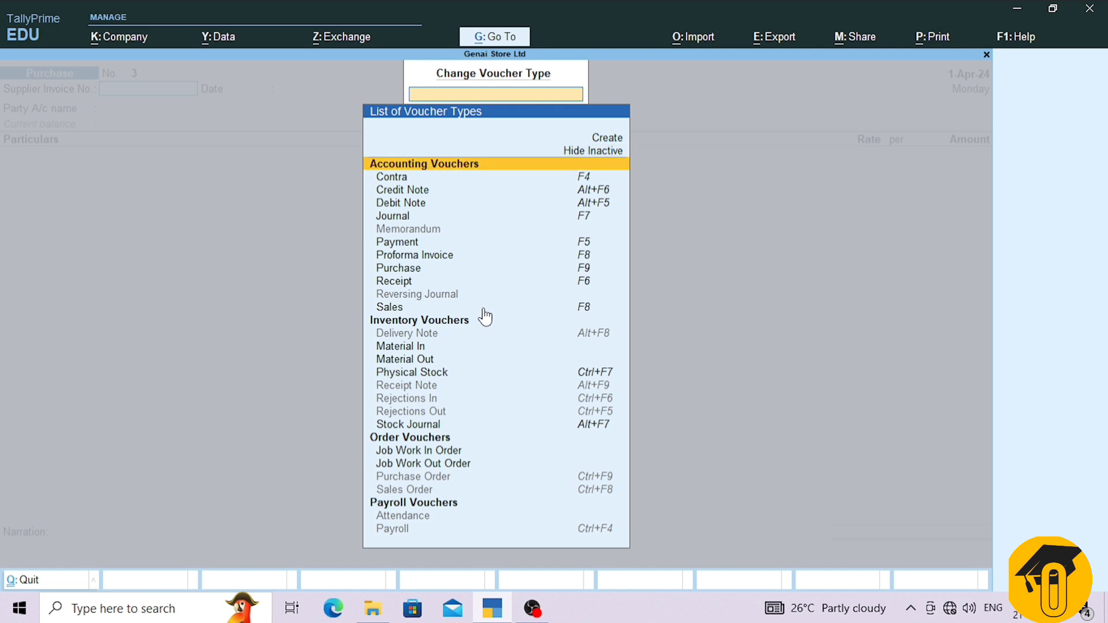
{"action": "key", "text": "Down"}
{"action": "key", "text": "Down"}
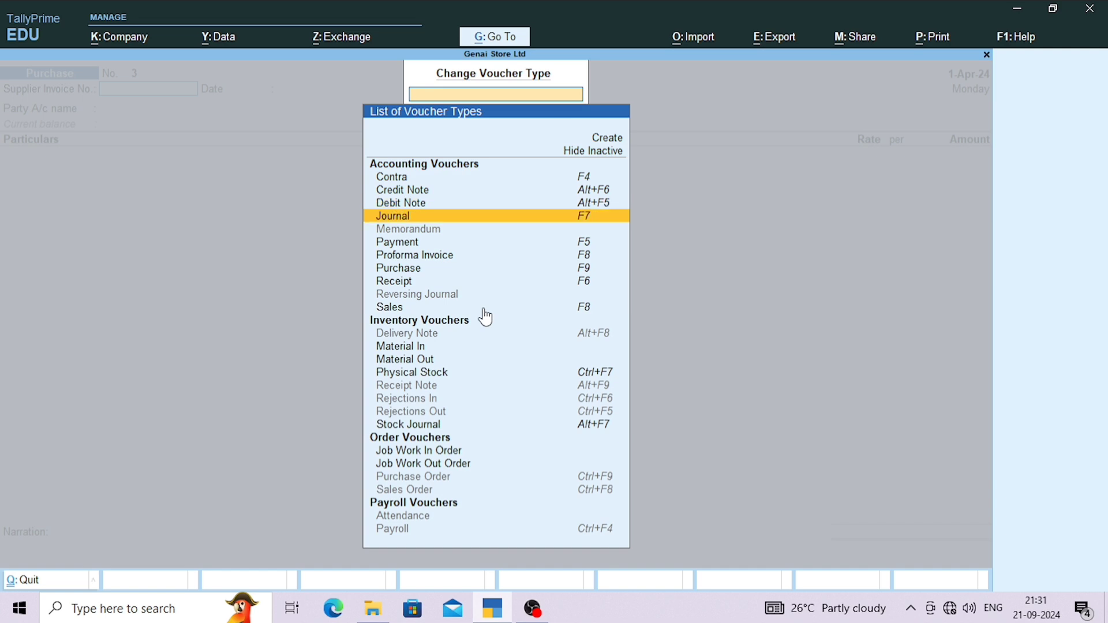
{"action": "key", "text": "Down"}
{"action": "key", "text": "Down"}
{"action": "key", "text": "Down"}
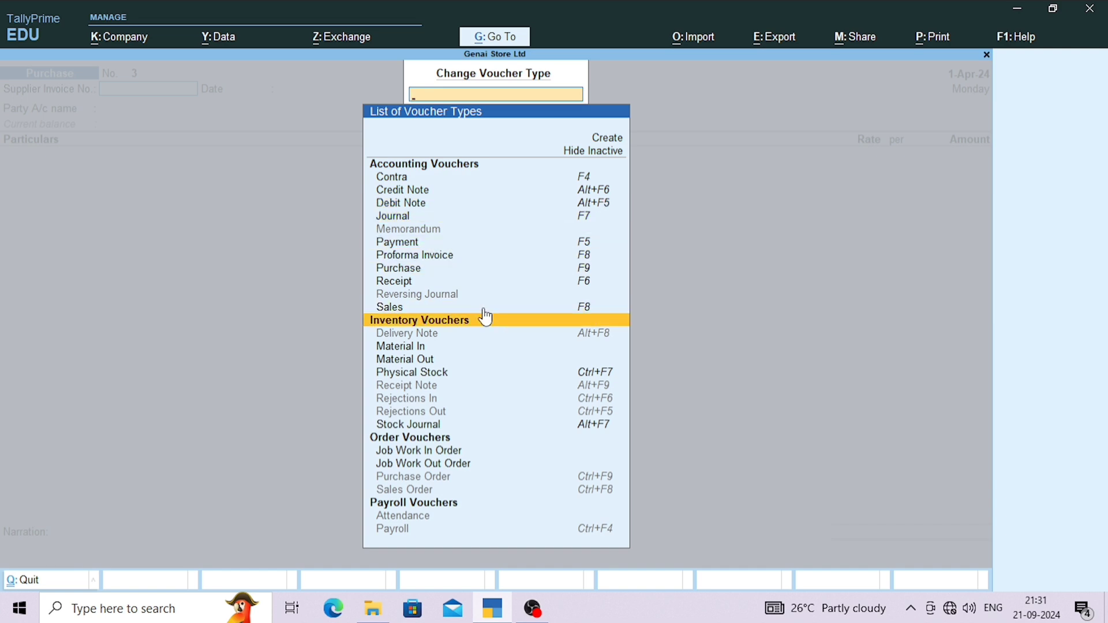
{"action": "key", "text": "Down"}
{"action": "key", "text": "Down"}
{"action": "key", "text": "Down"}
{"action": "key", "text": "Down"}
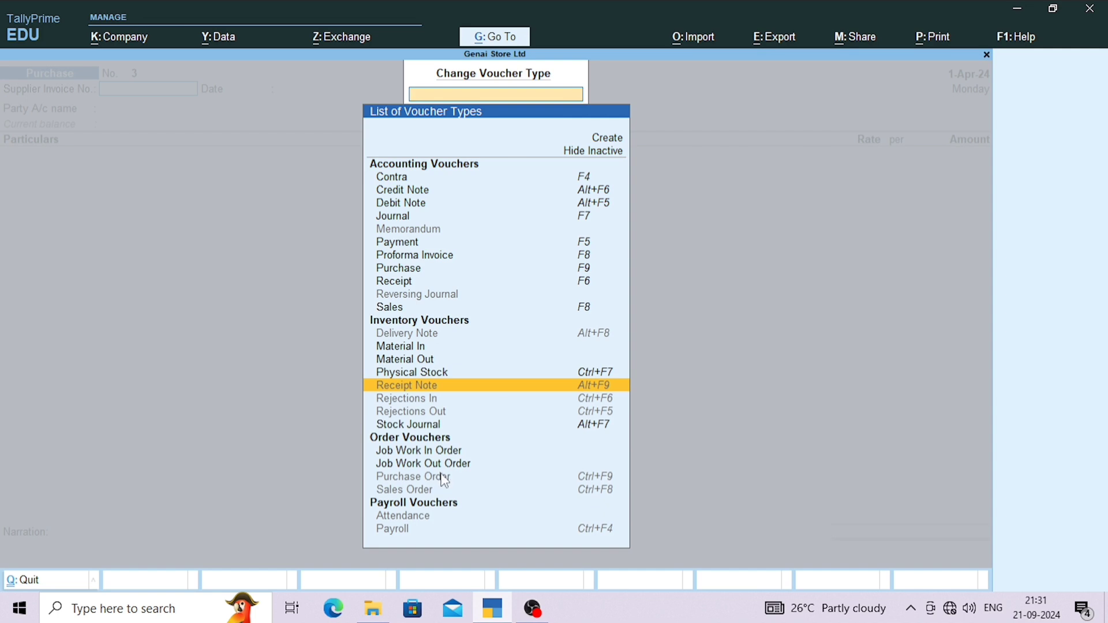
{"action": "left_click", "coordinate": [443, 477]}
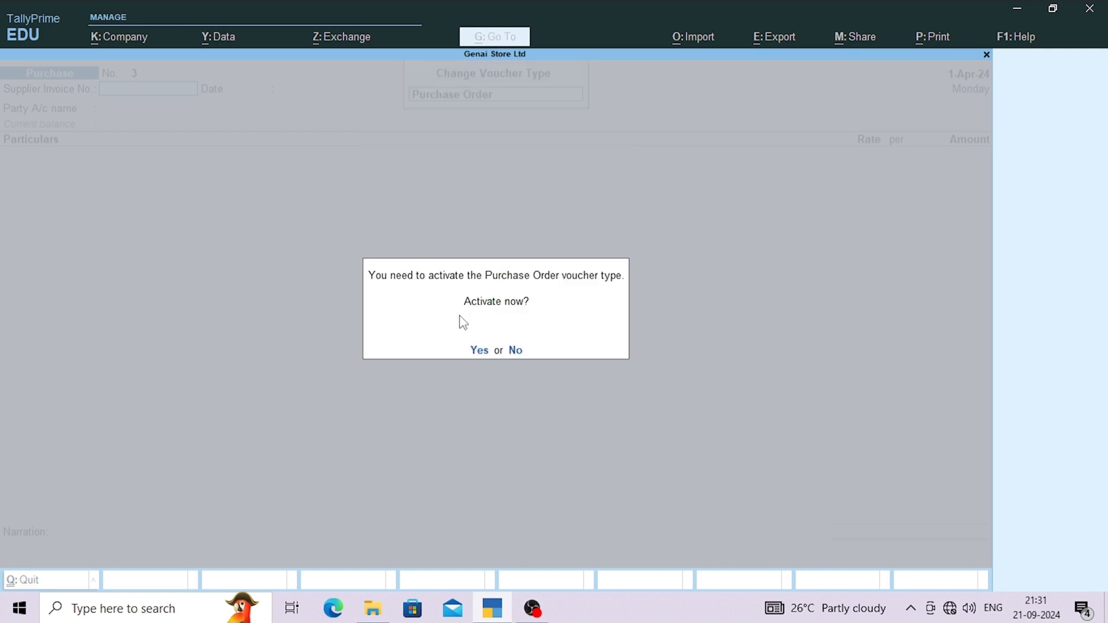
{"action": "left_click", "coordinate": [479, 351]}
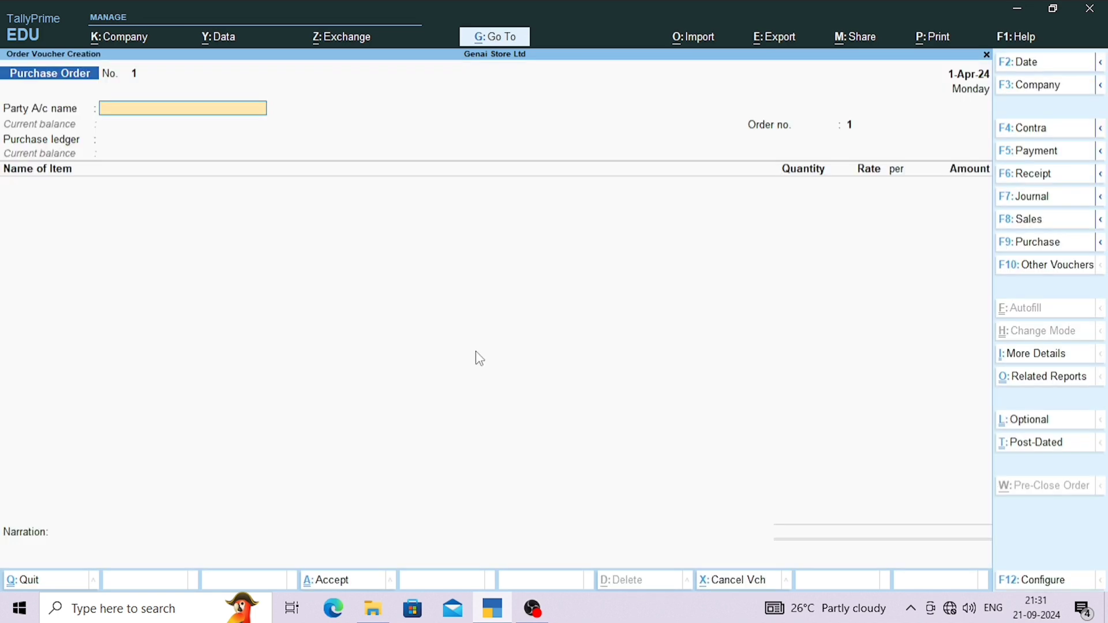
Check the available purchase voucher variants, leave the order voucher, and reopen voucher entry from the Gateway of Tally
{"action": "left_click", "coordinate": [1101, 246]}
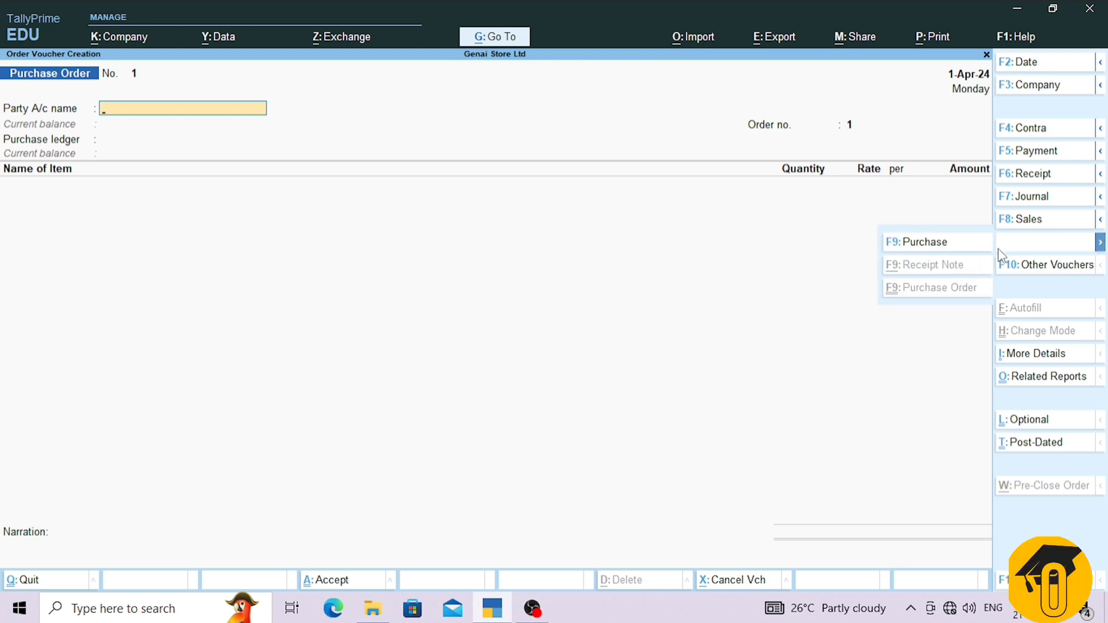
{"action": "key", "text": "Escape"}
{"action": "key", "text": "Escape"}
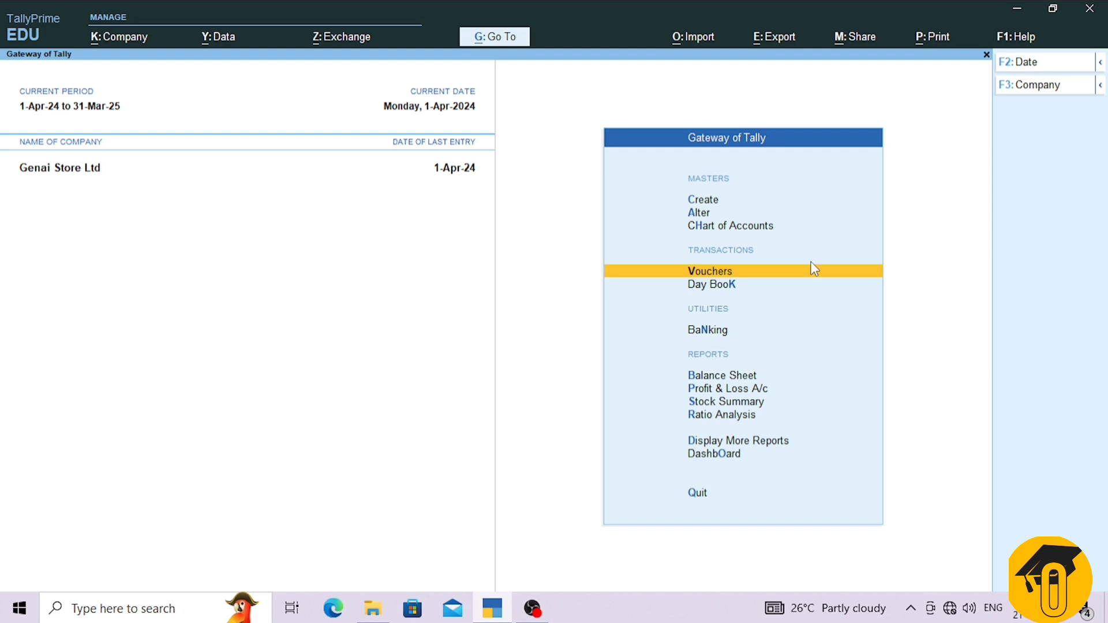
{"action": "key", "text": "Return"}
{"action": "key", "text": "Escape"}
{"action": "key", "text": "y"}
{"action": "left_click", "coordinate": [814, 270]}
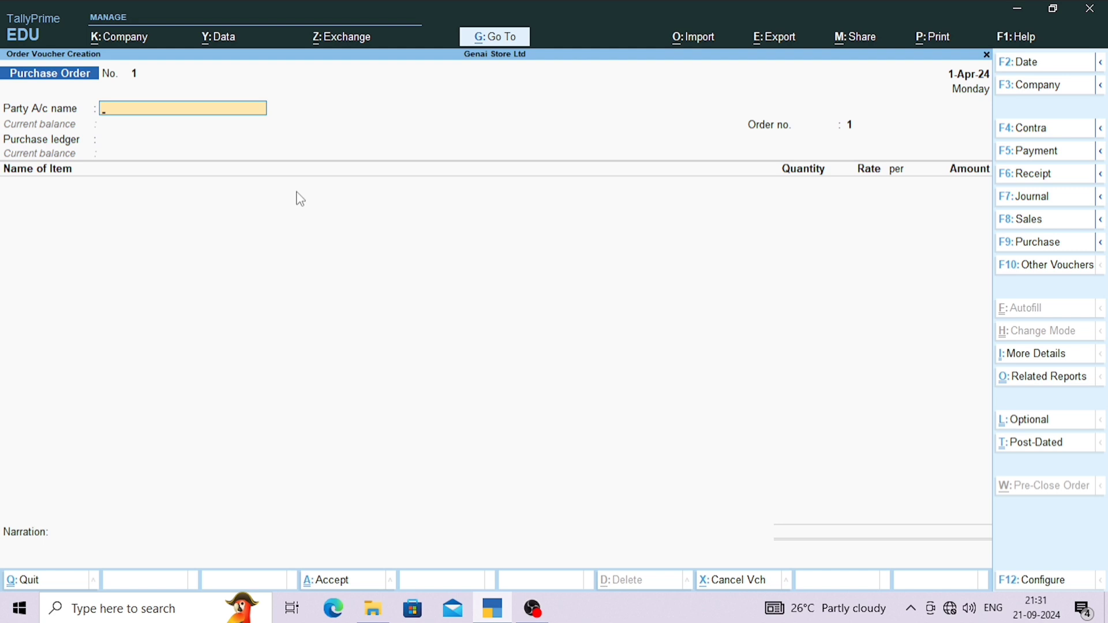
Set the purchase order's party account to SUPPLIER 01 and accept its existing party details
{"action": "type", "text": "S"}
{"action": "key", "text": "Down"}
{"action": "key", "text": "Up"}
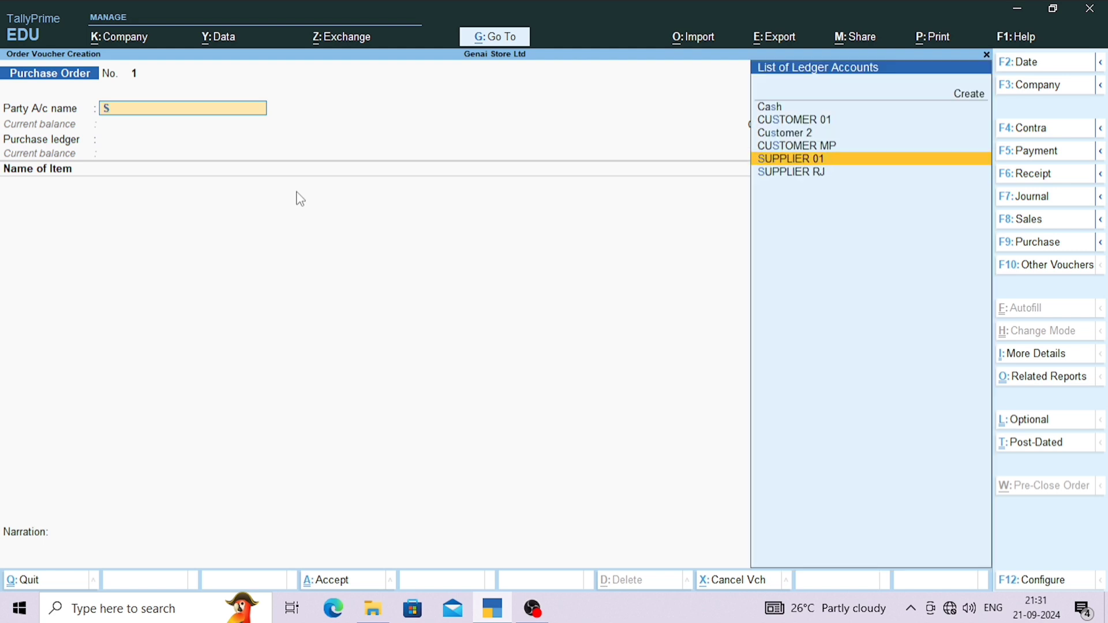
{"action": "key", "text": "Return"}
{"action": "key", "text": "BackSpace"}
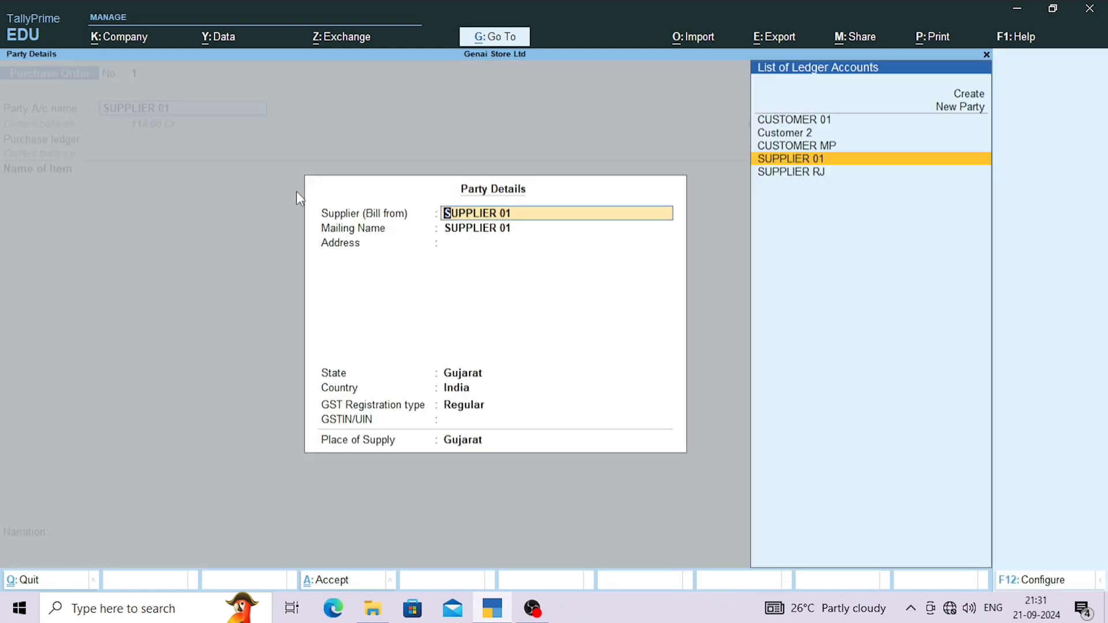
{"action": "key", "text": "Return"}
{"action": "key", "text": "Return"}
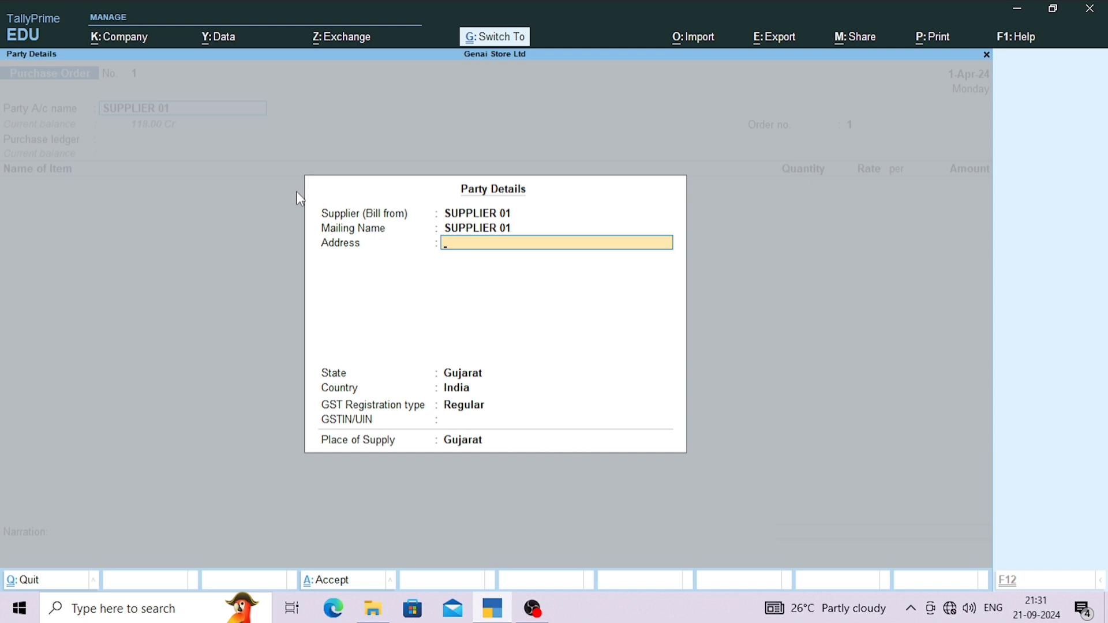
{"action": "key", "text": "ctrl+a"}
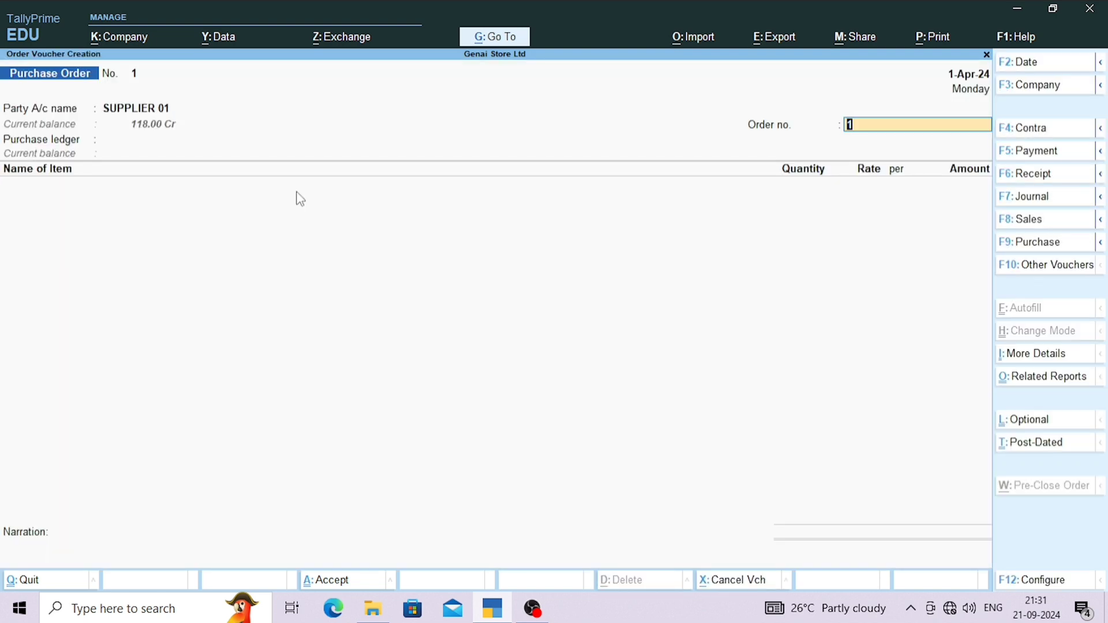
Enter po001 as the order number and choose Local Purchase @ 18% as the purchase ledger
{"action": "type", "text": "po001"}
{"action": "key", "text": "Return"}
{"action": "key", "text": "Down"}
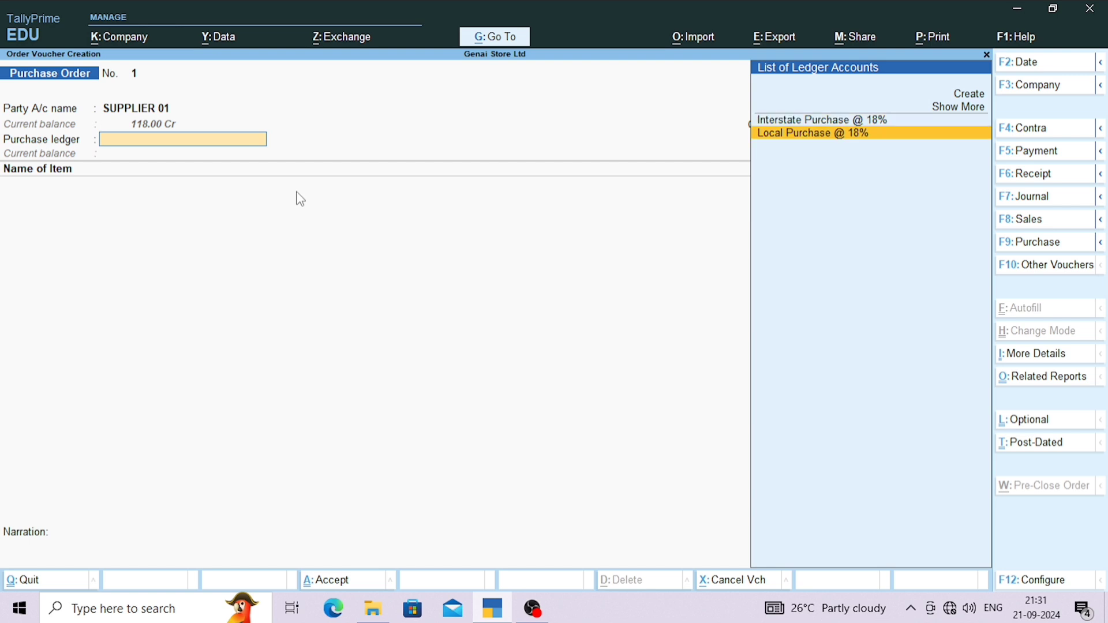
{"action": "key", "text": "Return"}
{"action": "key", "text": "ctrl"}
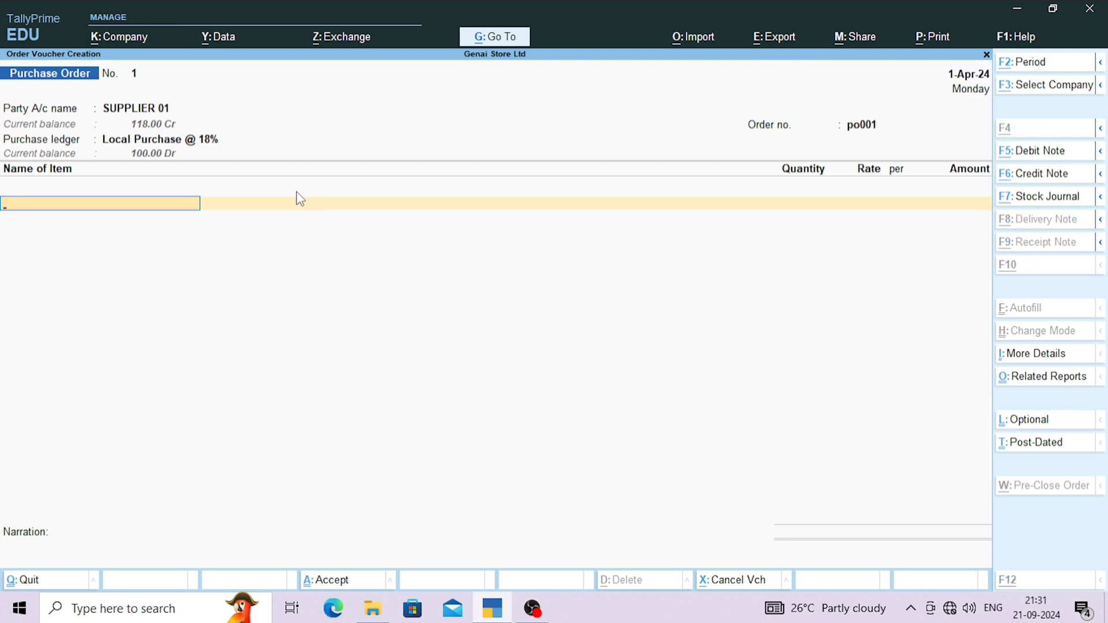
Begin creating a stock item named 24" ONIDA TV under Primary from the order's item line
{"action": "key", "text": "alt+c"}
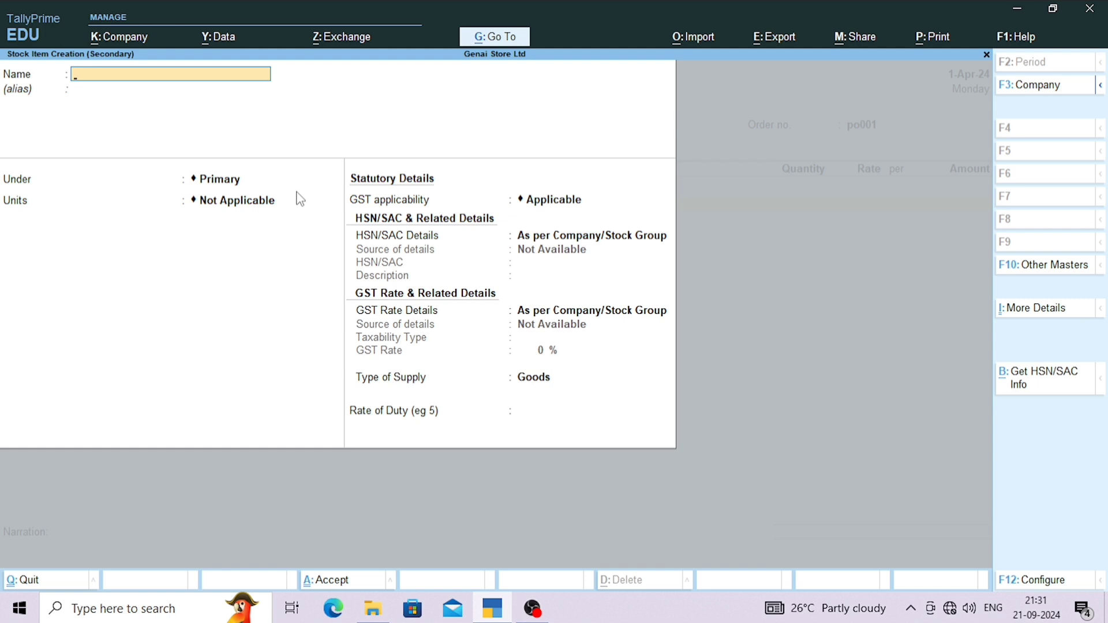
{"action": "type", "text": "24\" ONIDA TV"}
{"action": "key", "text": "Return"}
{"action": "key", "text": "Return"}
{"action": "key", "text": "Return"}
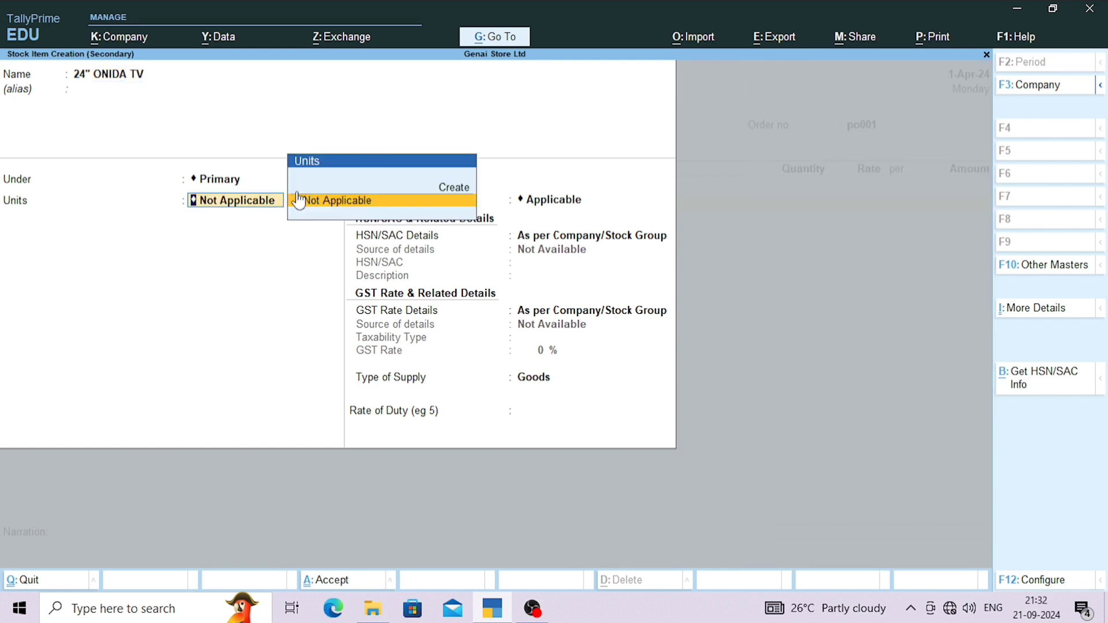
Start creating a simple unit of measure for the stock item with the symbol Nos
{"action": "key", "text": "Up"}
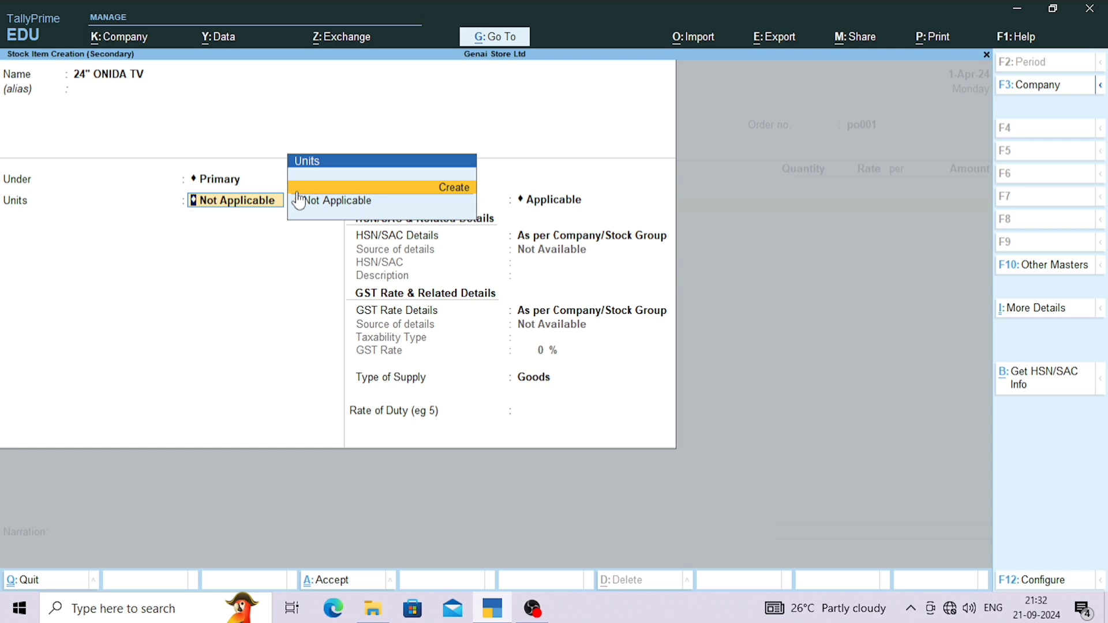
{"action": "key", "text": "Return"}
{"action": "type", "text": "n"}
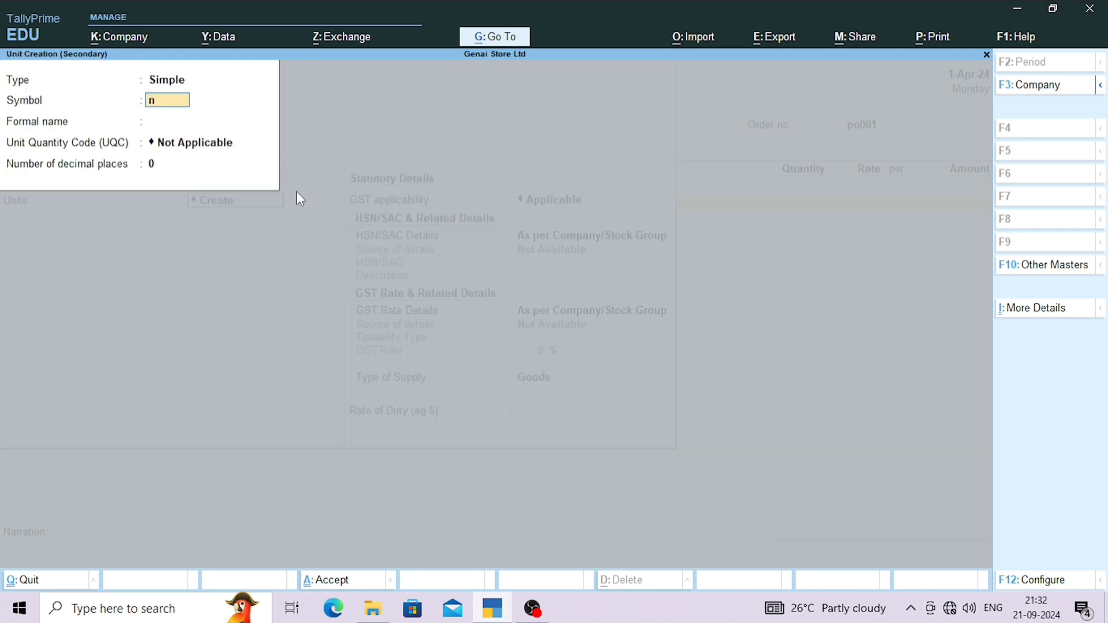
{"action": "key", "text": "BackSpace"}
{"action": "type", "text": "nOS"}
{"action": "key", "text": "BackSpace"}
{"action": "key", "text": "BackSpace"}
{"action": "key", "text": "BackSpace"}
{"action": "type", "text": "Nos"}
{"action": "key", "text": "Return"}
Give the unit the formal name Numbers, quantity code NOS-NUMBERS and 0 decimal places, and save it
{"action": "type", "text": "Nu"}
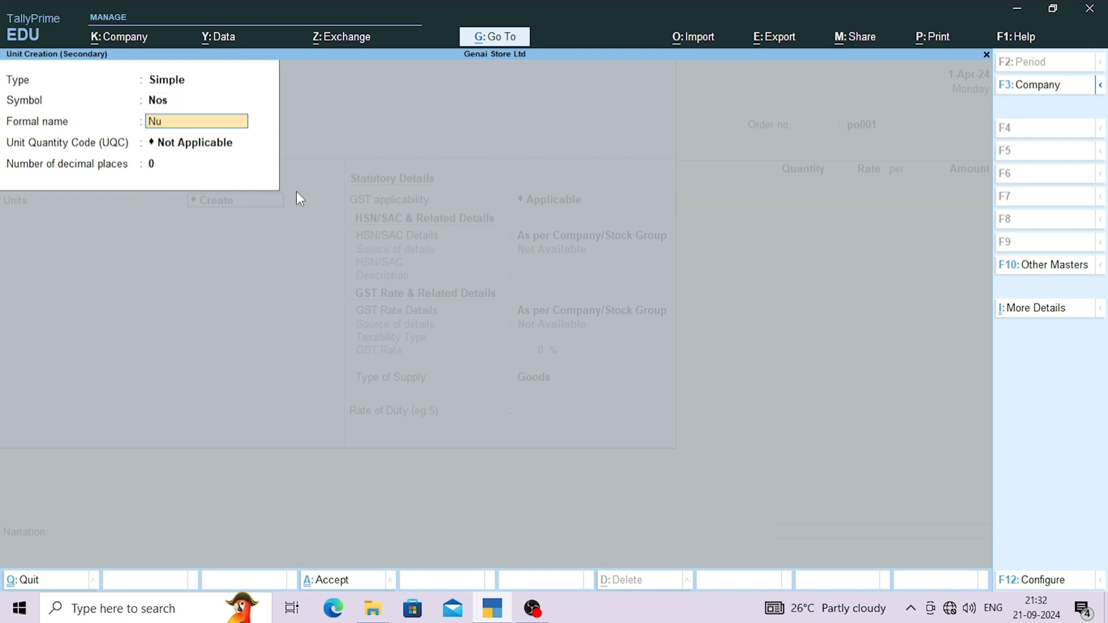
{"action": "type", "text": "mbers"}
{"action": "key", "text": "Return"}
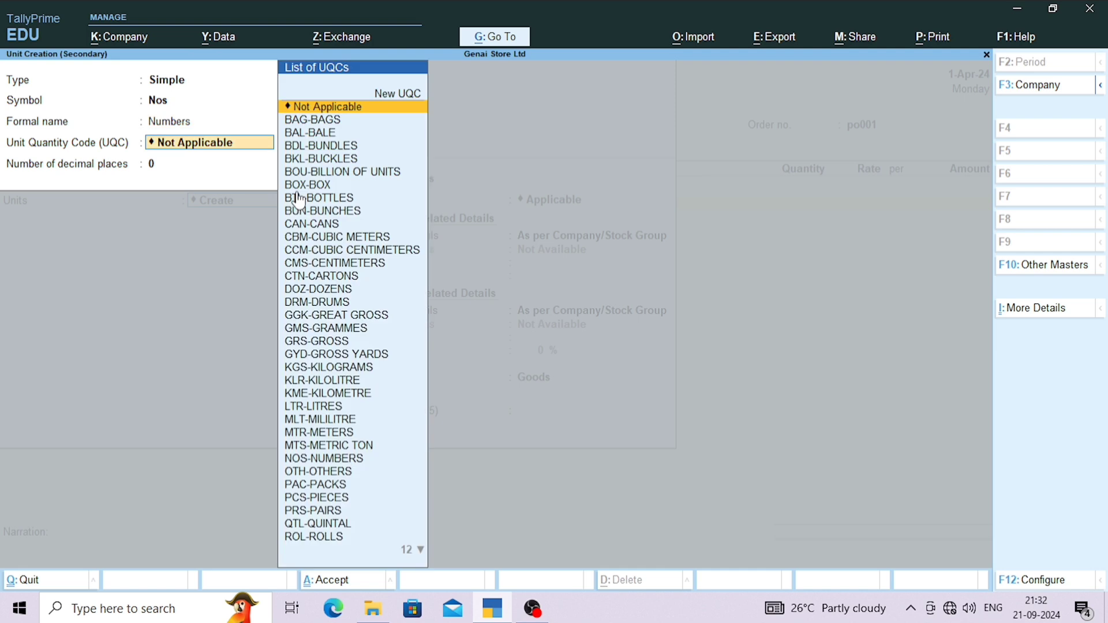
{"action": "type", "text": "n"}
{"action": "key", "text": "Return"}
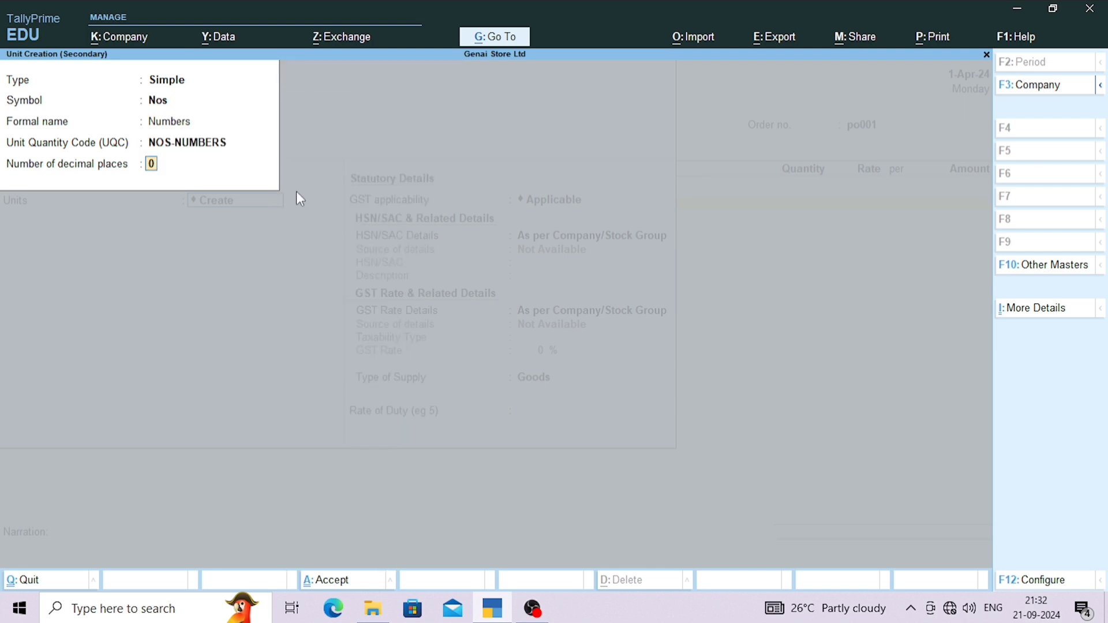
{"action": "key", "text": "Return"}
{"action": "key", "text": "Return"}
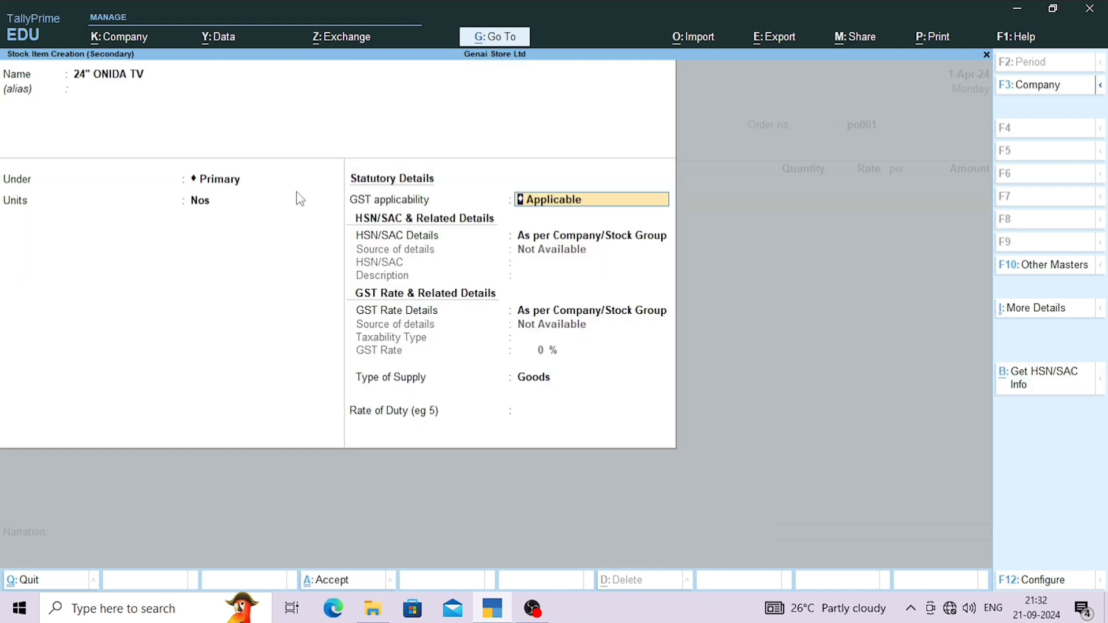
Keep GST applicable, HSN and rate details as per Company/Stock Group and supply type Goods, and save the stock item
{"action": "key", "text": "Return"}
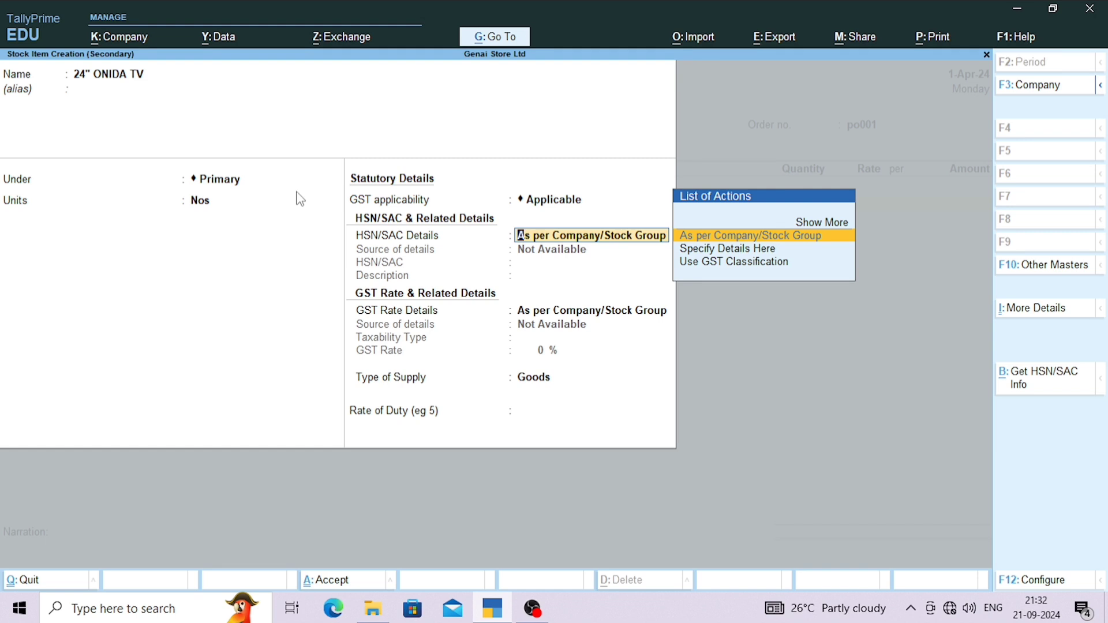
{"action": "key", "text": "Return"}
{"action": "key", "text": "Return"}
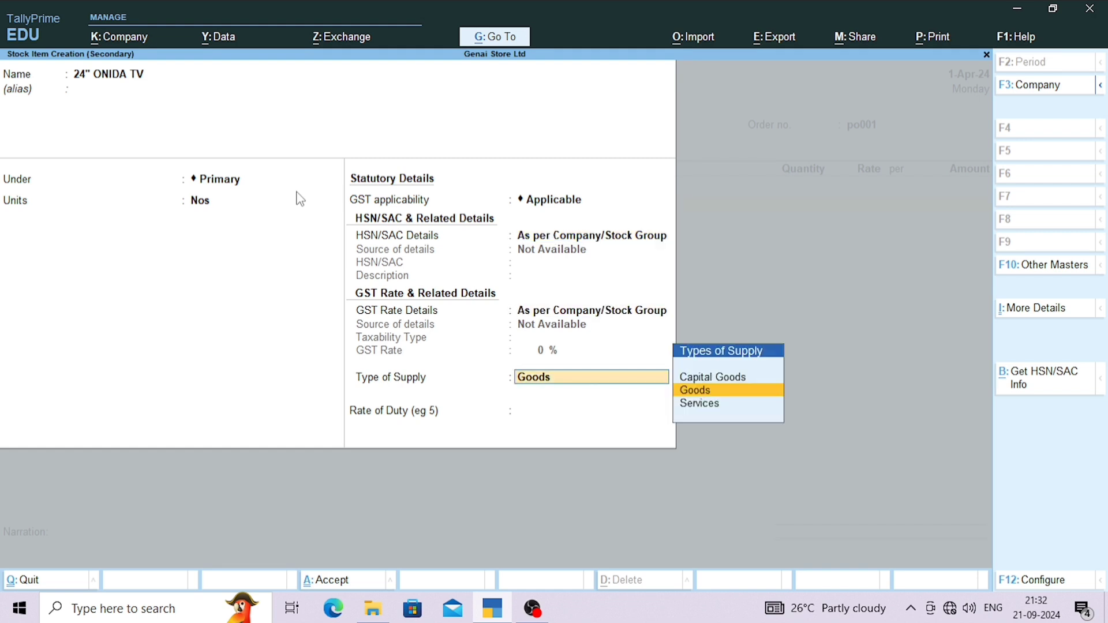
{"action": "key", "text": "Return"}
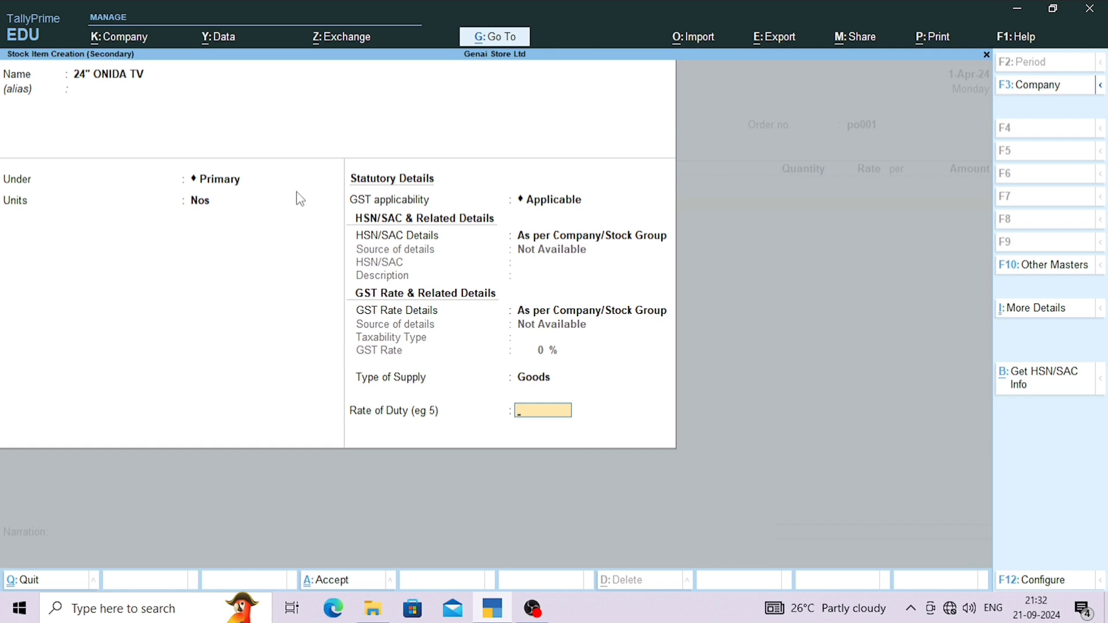
{"action": "key", "text": "Return"}
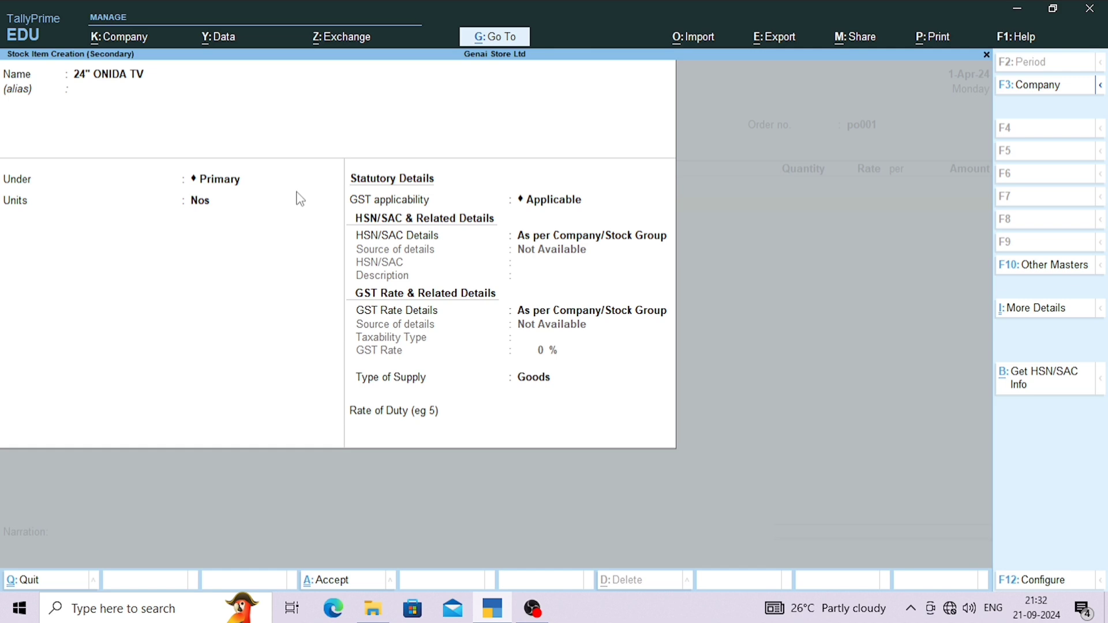
{"action": "key", "text": "Return"}
Allocate 5 Nos of 24" ONIDA TV at a rate of 8,000 per Nos, due on 1-Apr-24, to the order
{"action": "key", "text": "Return"}
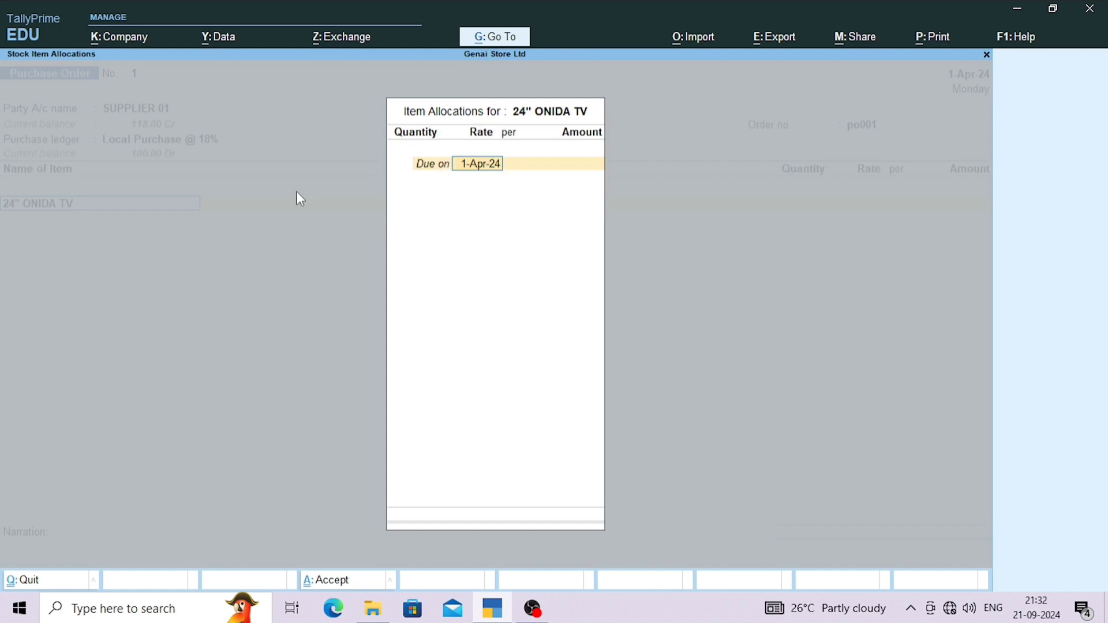
{"action": "key", "text": "Return"}
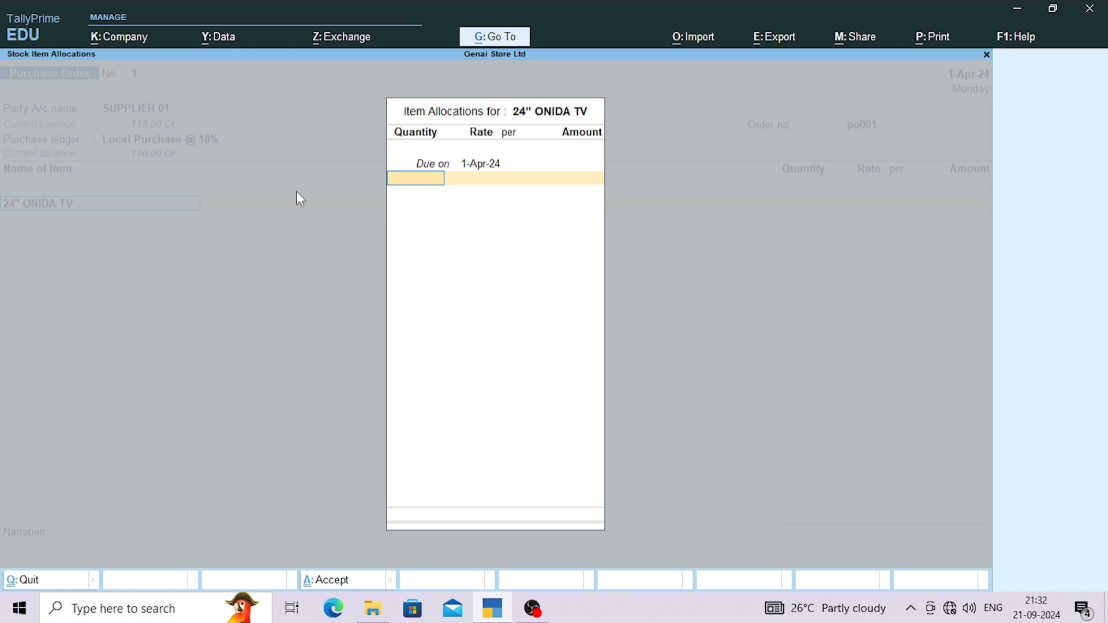
{"action": "type", "text": "5"}
{"action": "key", "text": "Return"}
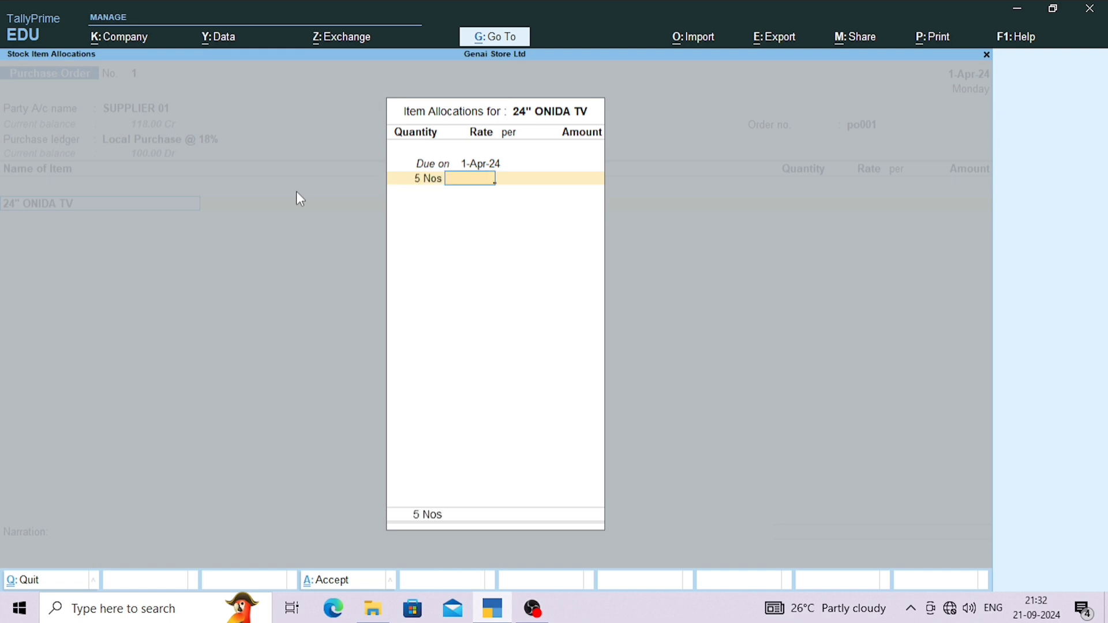
{"action": "type", "text": "8000"}
{"action": "key", "text": "Return"}
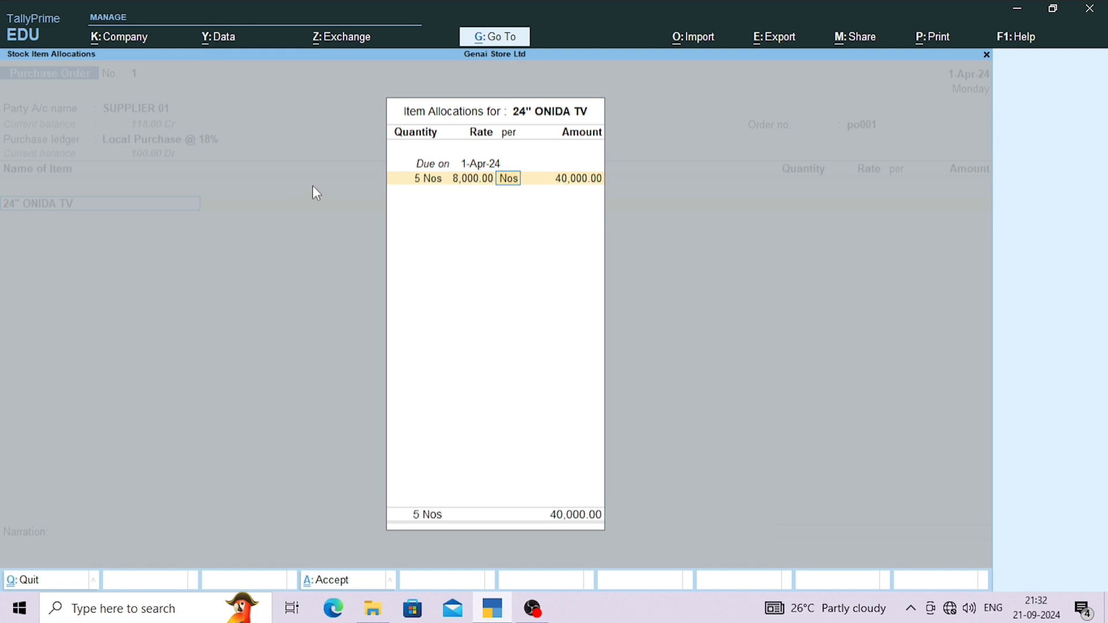
{"action": "key", "text": "Return"}
{"action": "key", "text": "Return"}
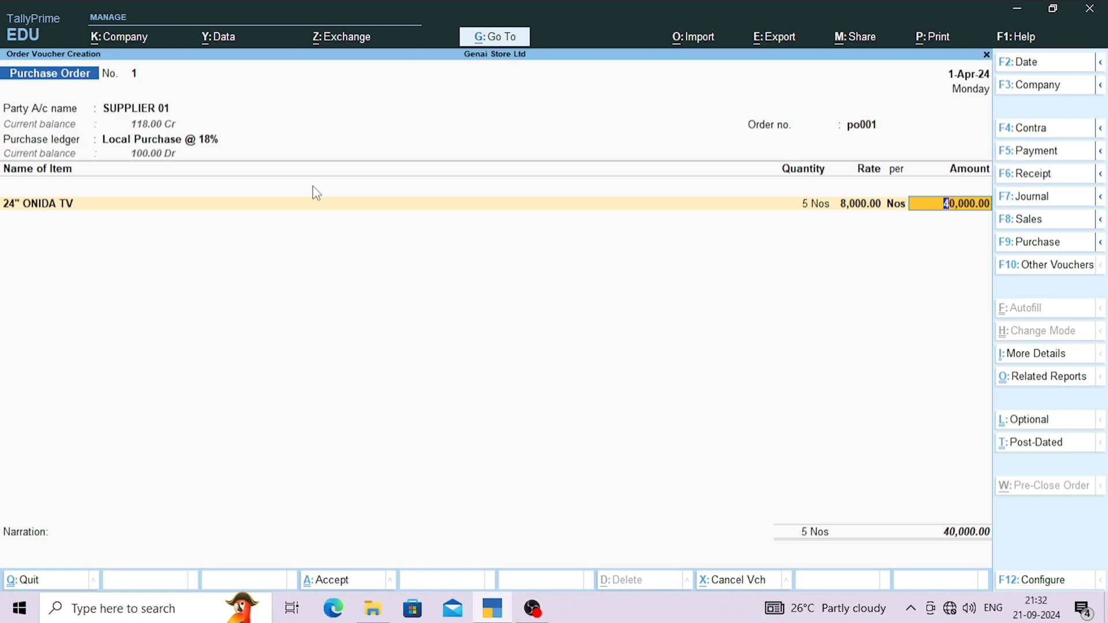
{"action": "key", "text": "Return"}
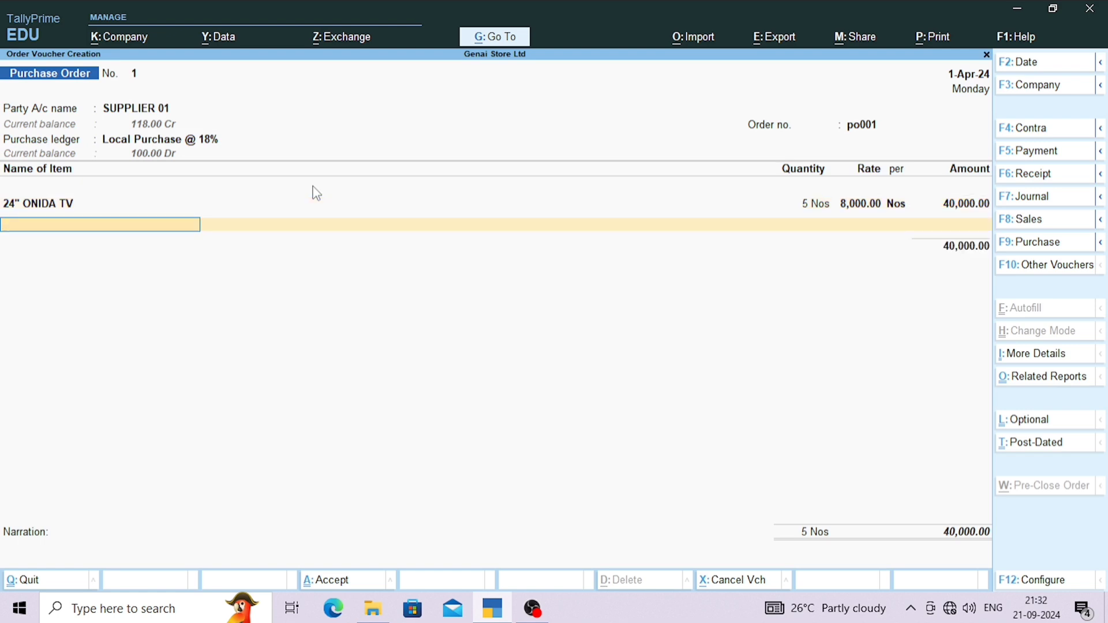
End the item list and add the Input CGST @ 9% ledger to the purchase order
{"action": "type", "text": "c"}
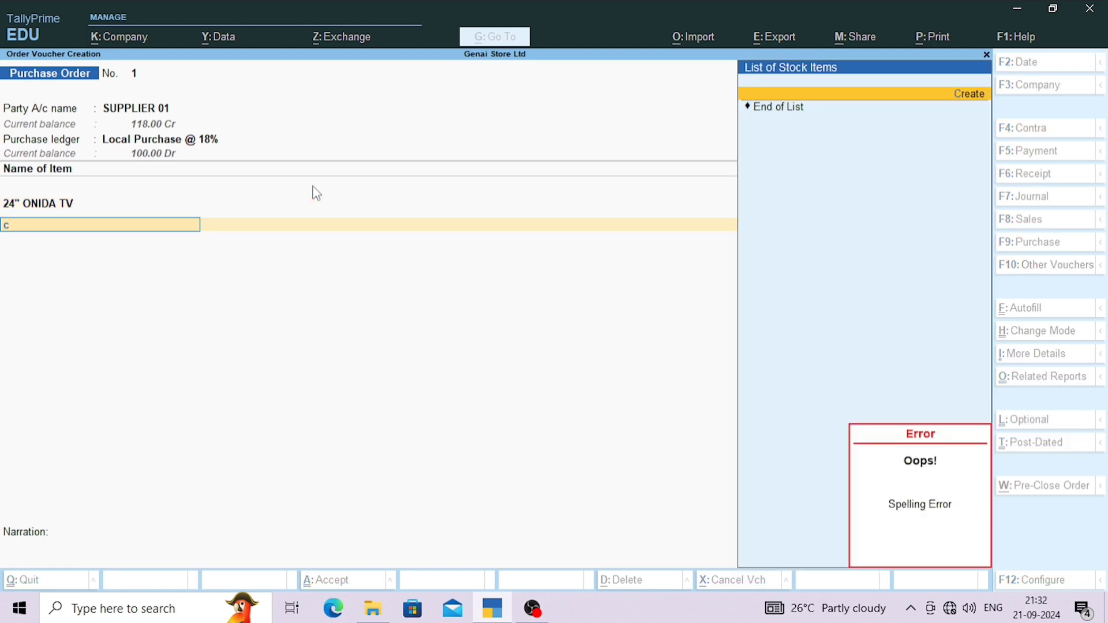
{"action": "key", "text": "BackSpace"}
{"action": "key", "text": "Escape"}
{"action": "type", "text": "C"}
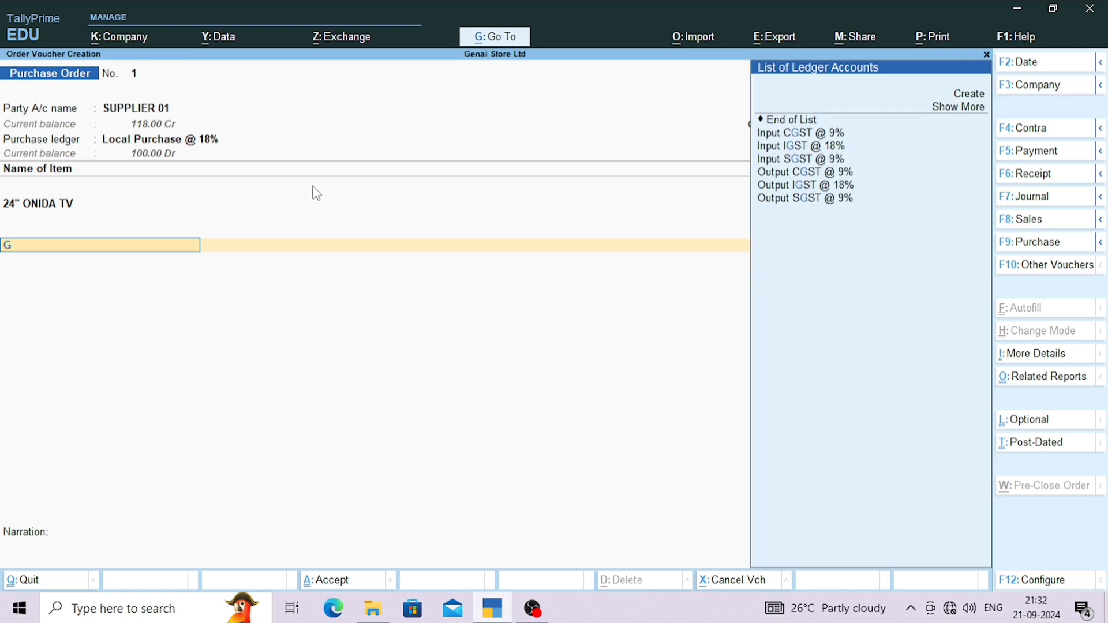
{"action": "key", "text": "Down"}
{"action": "key", "text": "Down"}
{"action": "key", "text": "Down"}
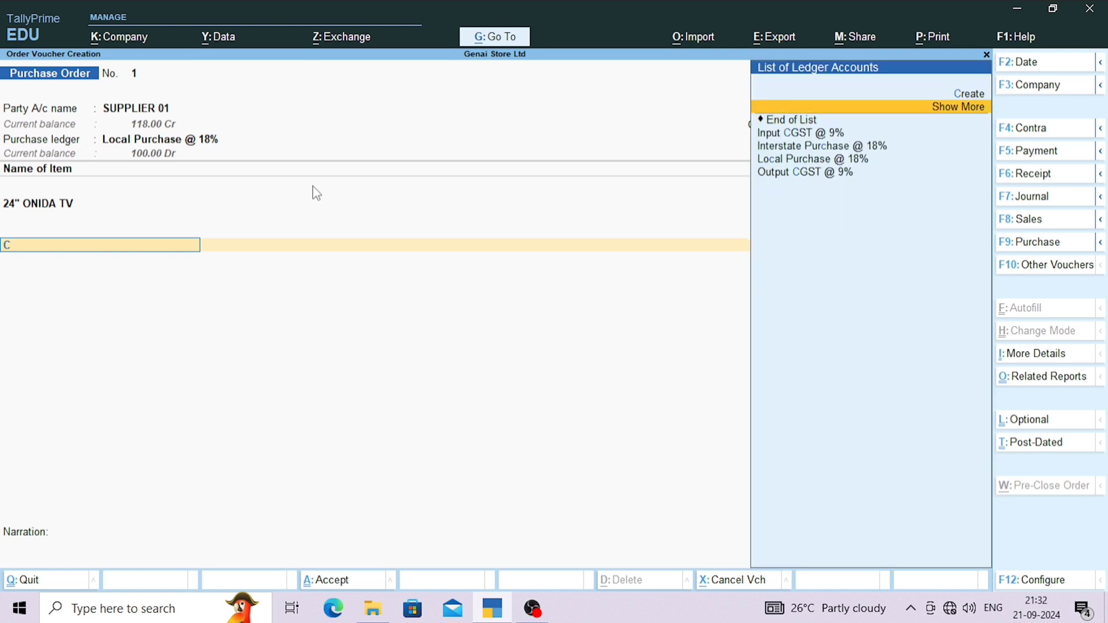
{"action": "key", "text": "Return"}
{"action": "key", "text": "Return"}
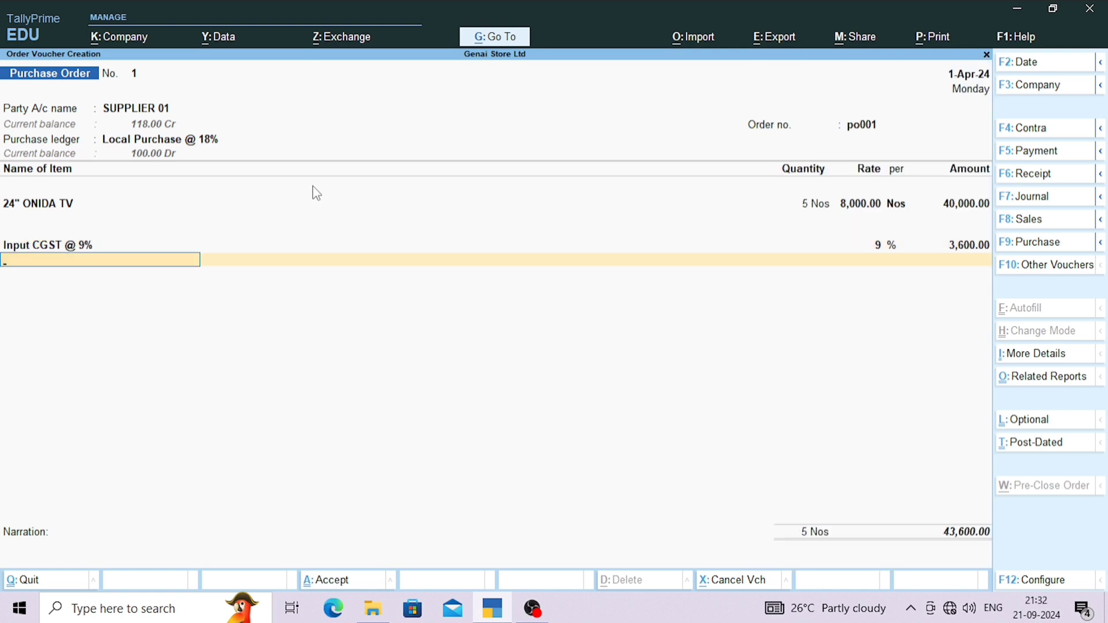
Add the Input SGST @ 9% ledger below the CGST line
{"action": "type", "text": "sgs"}
{"action": "key", "text": "Return"}
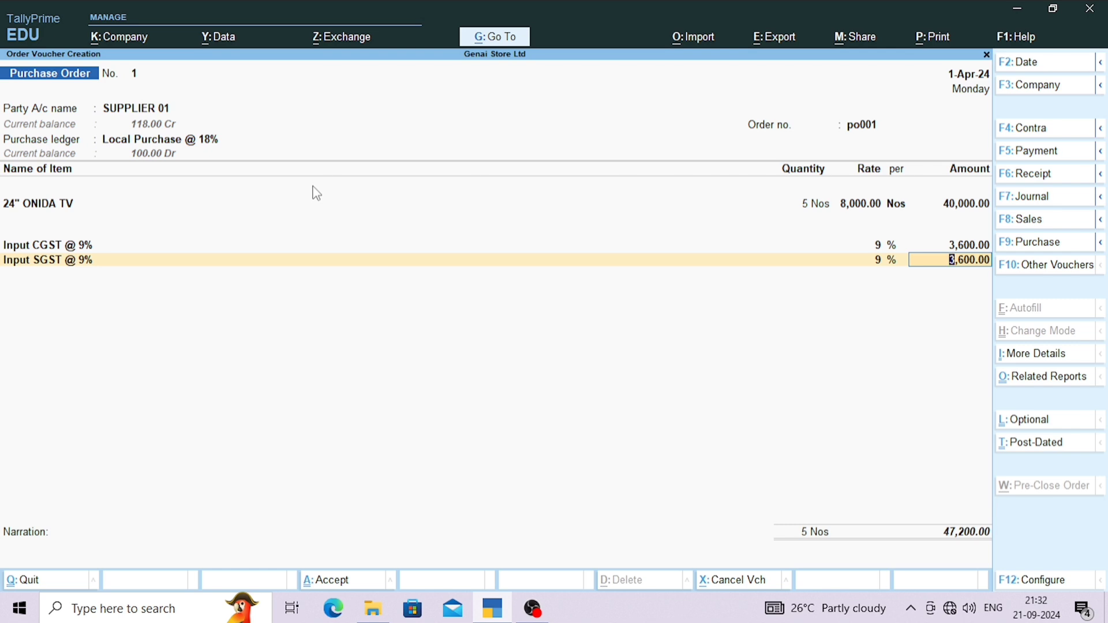
{"action": "key", "text": "Return"}
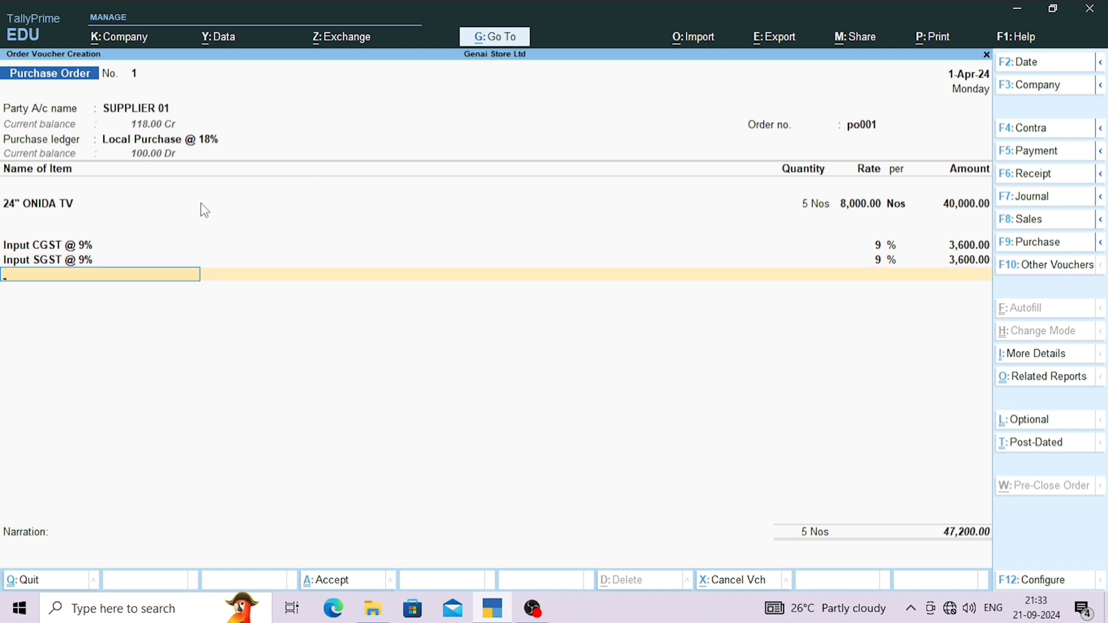
End the ledger list, enter the narration BEING PO MADE and save the purchase order
{"action": "key", "text": "Return"}
{"action": "key", "text": "Return"}
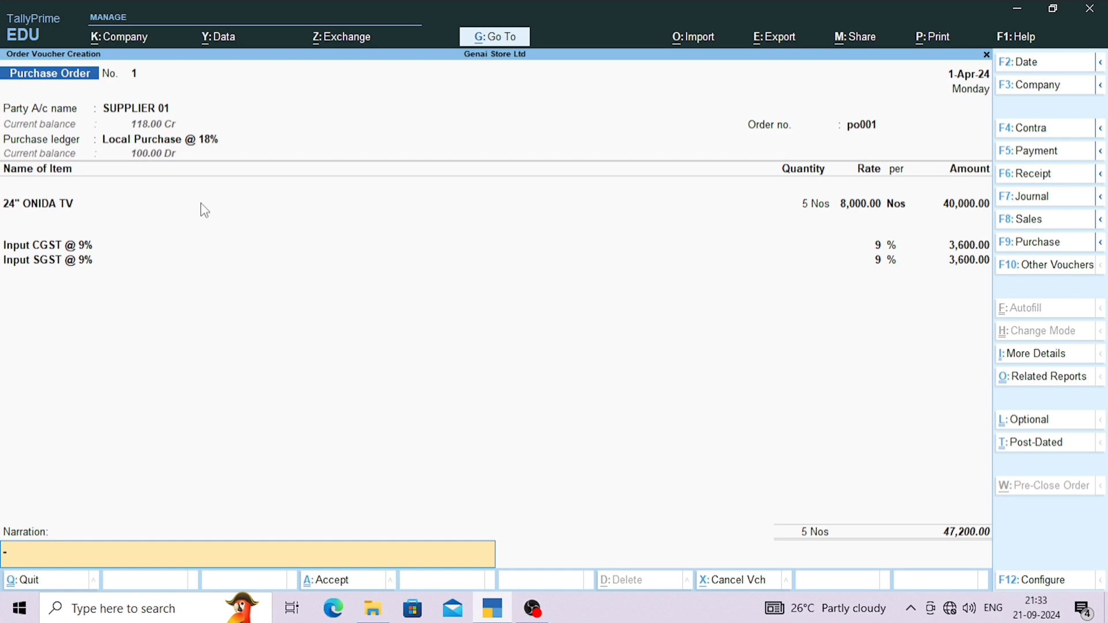
{"action": "type", "text": "BEING PO MADE"}
{"action": "key", "text": "Return"}
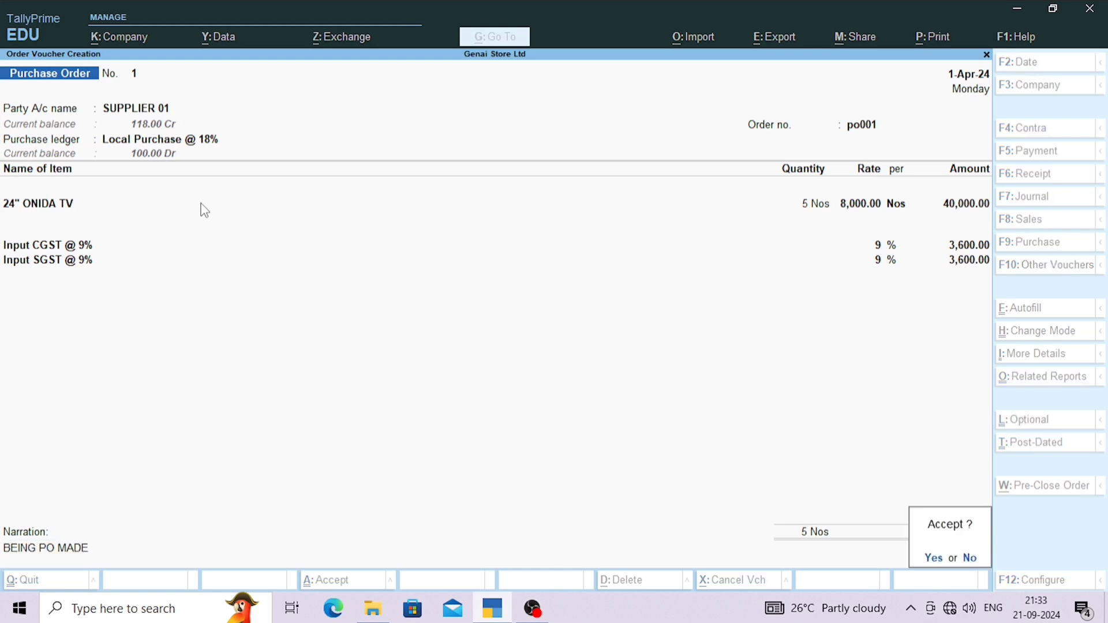
{"action": "key", "text": "Return"}
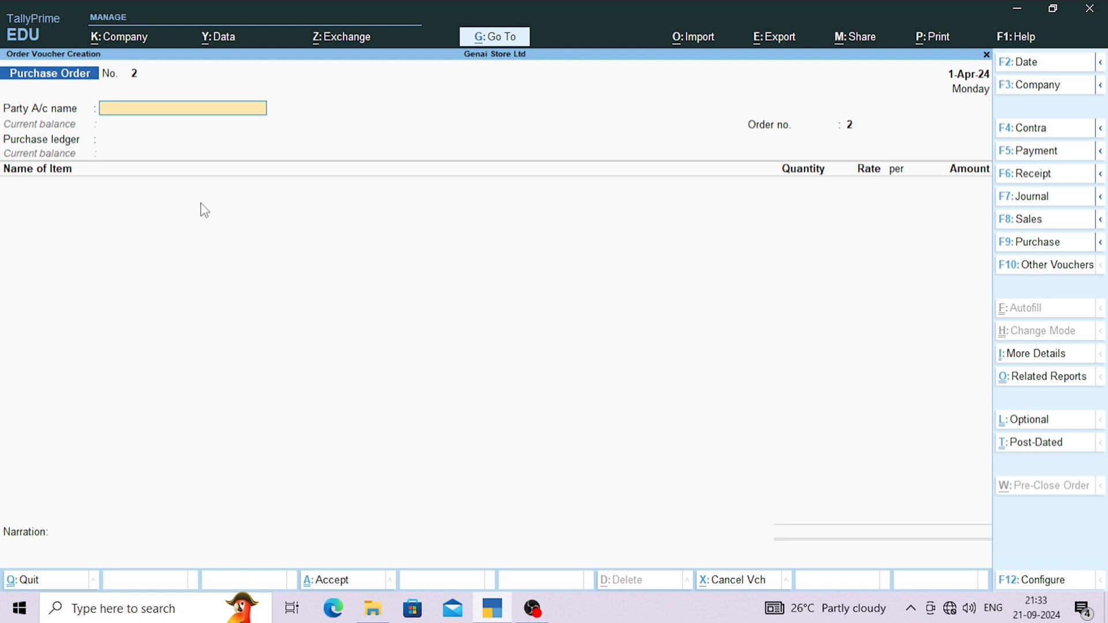
Leave order entry and open the Inventory Books among the additional reports
{"action": "key", "text": "Escape"}
{"action": "key", "text": "d"}
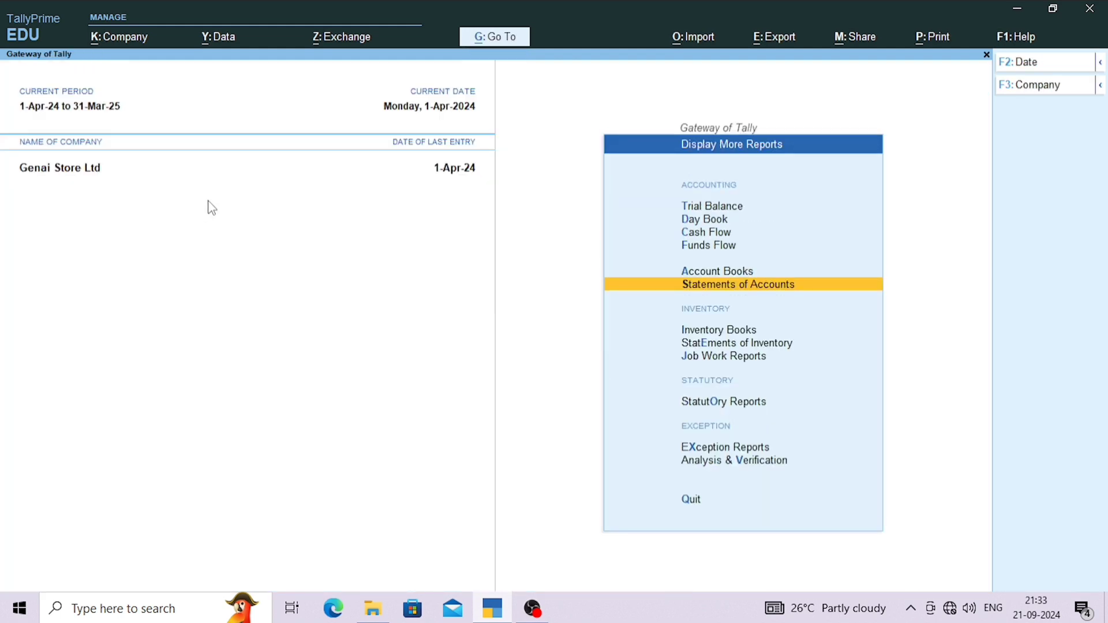
{"action": "key", "text": "Down"}
{"action": "key", "text": "Down"}
{"action": "key", "text": "Down"}
{"action": "key", "text": "Down"}
{"action": "key", "text": "Up"}
{"action": "key", "text": "Up"}
{"action": "key", "text": "Up"}
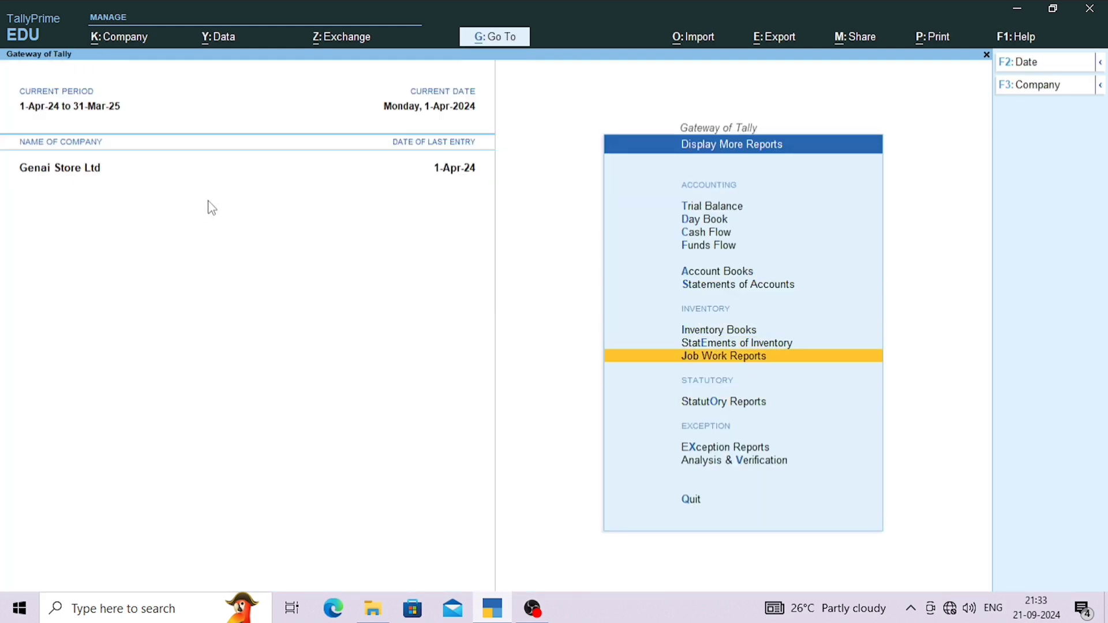
{"action": "key", "text": "Return"}
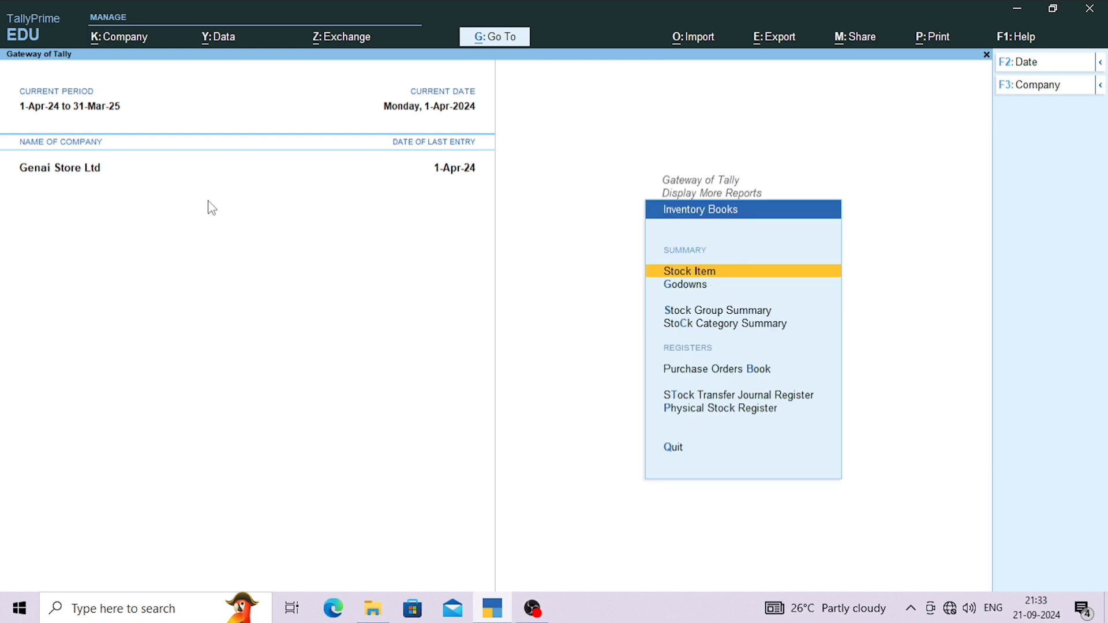
Open the Purchase Orders Book and list the April vouchers
{"action": "key", "text": "Down"}
{"action": "key", "text": "Down"}
{"action": "key", "text": "Down"}
{"action": "key", "text": "Down"}
{"action": "key", "text": "Down"}
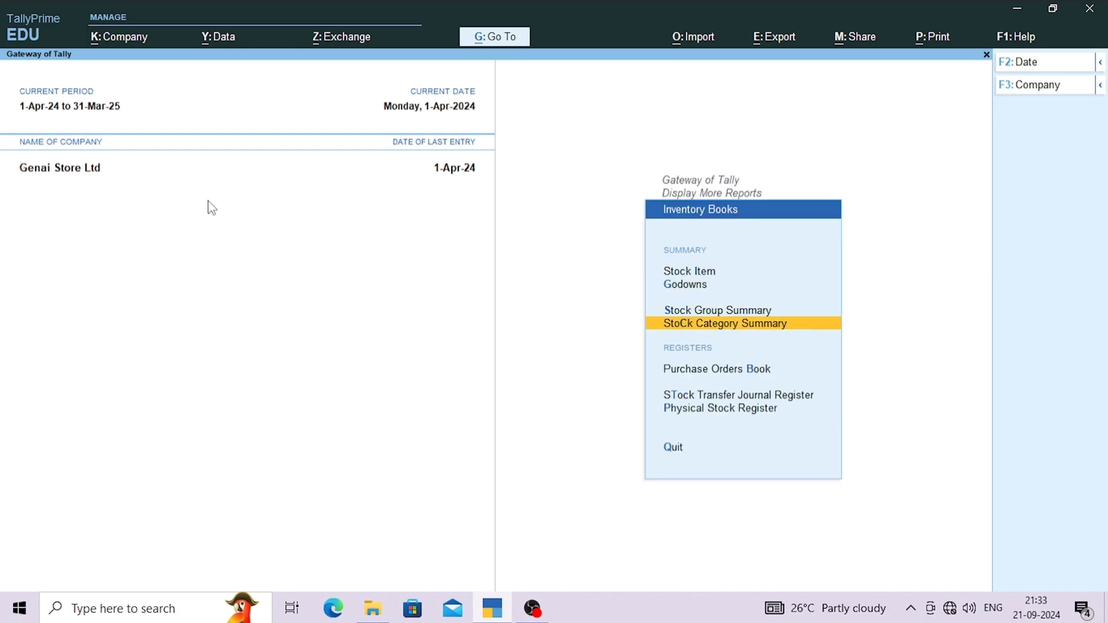
{"action": "key", "text": "Up"}
{"action": "key", "text": "Return"}
{"action": "key", "text": "Return"}
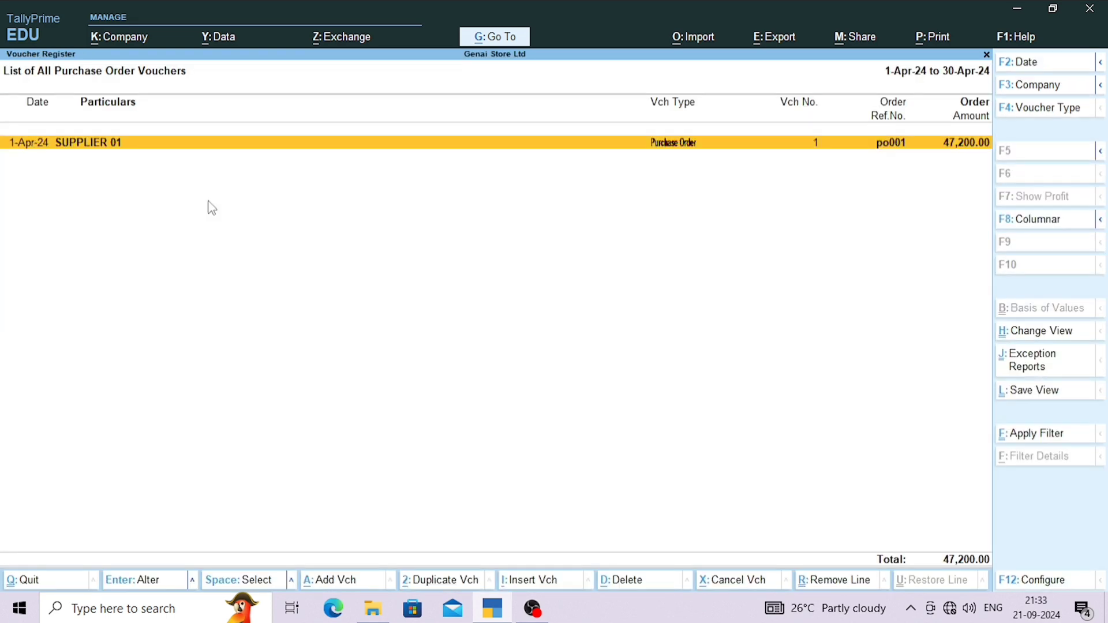
View the SUPPLIER 01 purchase order, leave it without changes and return to the additional reports
{"action": "key", "text": "Return"}
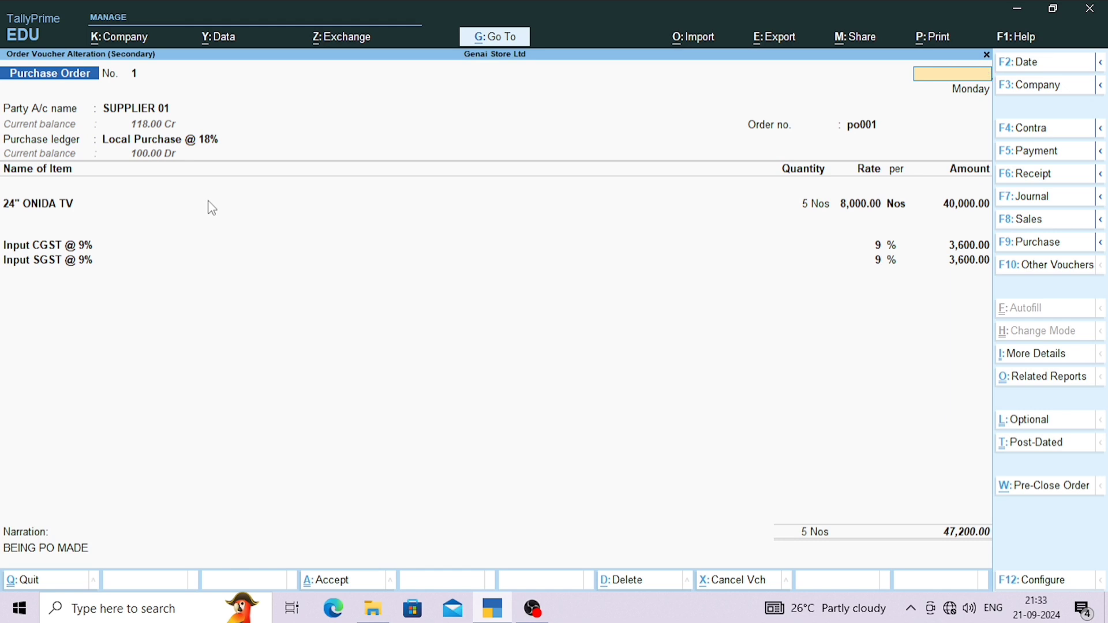
{"action": "key", "text": "Escape"}
{"action": "key", "text": "y"}
{"action": "key", "text": "Escape"}
{"action": "key", "text": "Escape"}
{"action": "key", "text": "Escape"}
{"action": "key", "text": "Escape"}
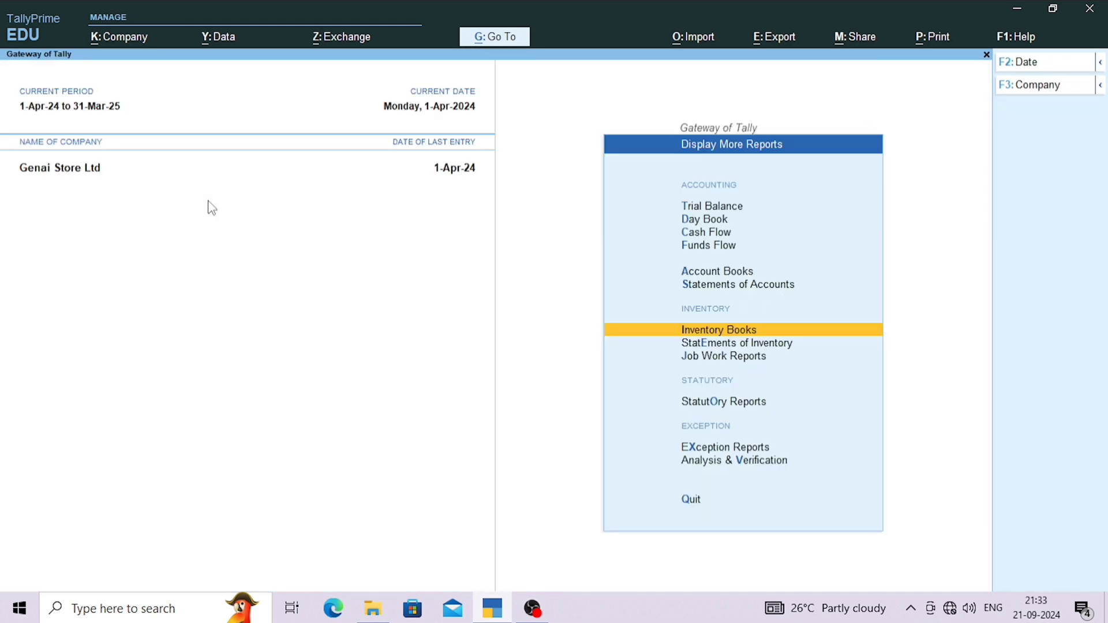
Go back to the Inventory Books among the additional reports
{"action": "key", "text": "Return"}
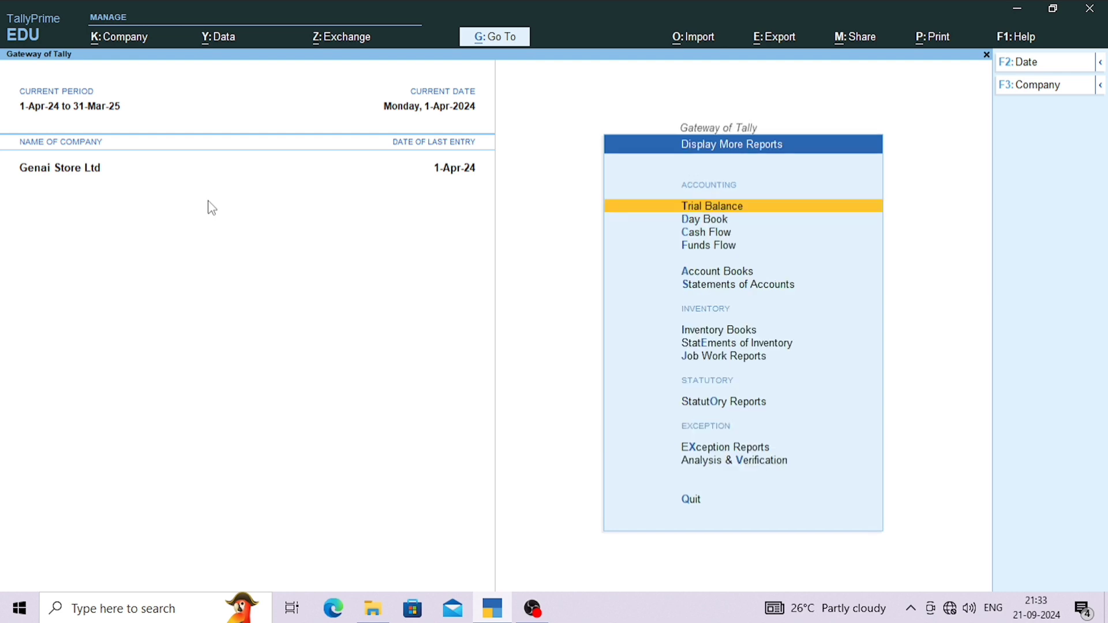
{"action": "key", "text": "Down"}
{"action": "key", "text": "Down"}
{"action": "key", "text": "Down"}
{"action": "key", "text": "Down"}
{"action": "key", "text": "Down"}
{"action": "key", "text": "Down"}
{"action": "key", "text": "Down"}
{"action": "key", "text": "Up"}
{"action": "key", "text": "Return"}
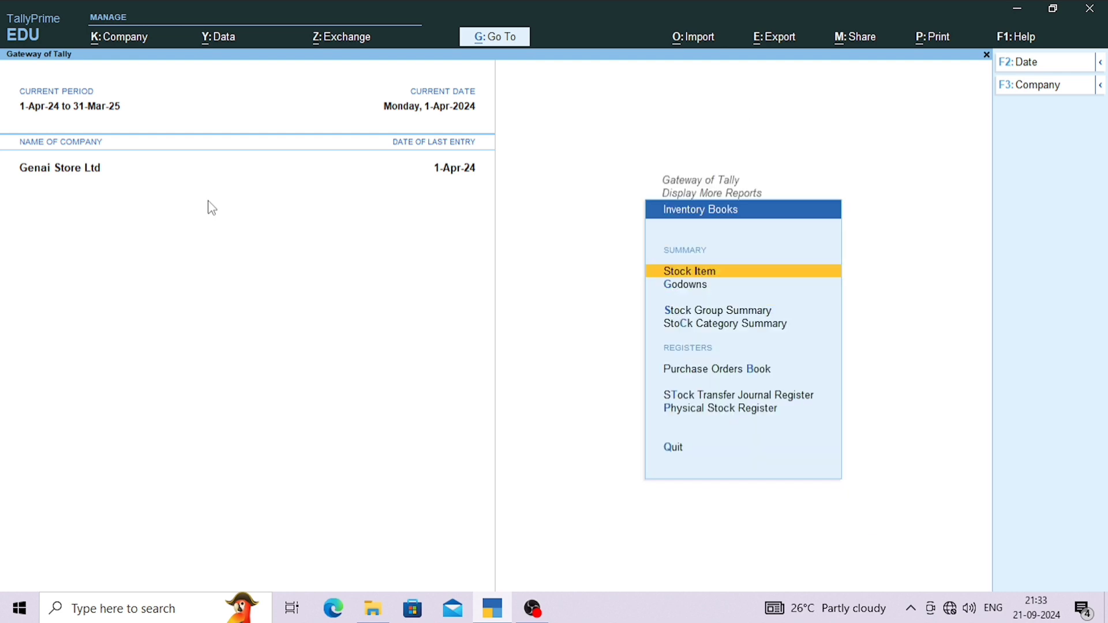
Show the April voucher register in the Purchase Orders Book again
{"action": "key", "text": "Down"}
{"action": "key", "text": "Down"}
{"action": "key", "text": "Down"}
{"action": "key", "text": "Down"}
{"action": "key", "text": "Down"}
{"action": "key", "text": "Up"}
{"action": "key", "text": "Return"}
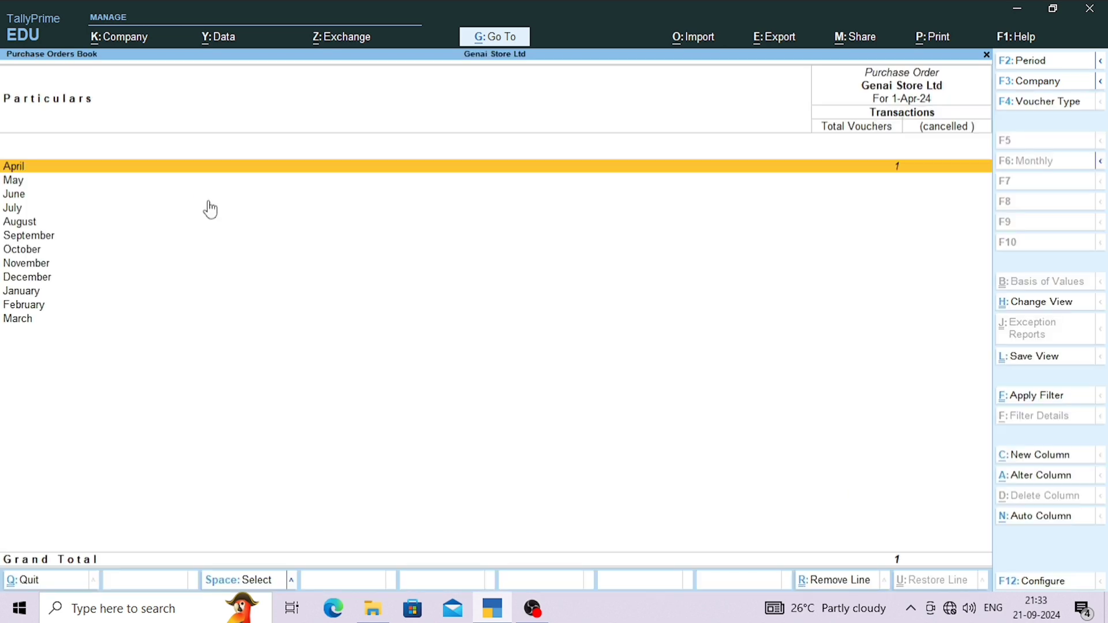
{"action": "key", "text": "Return"}
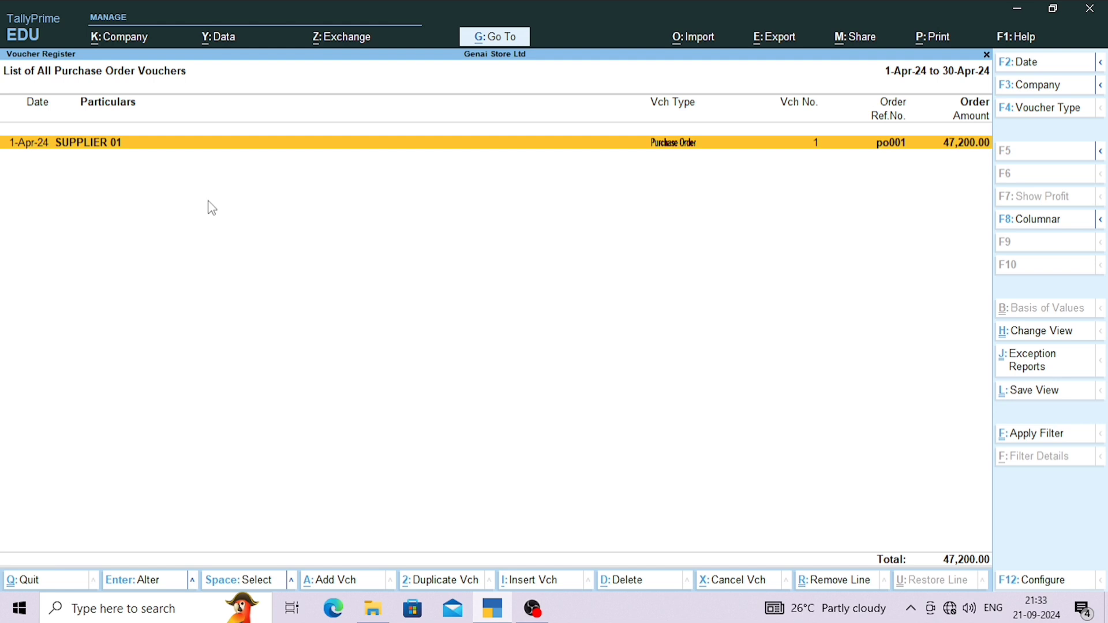
Check the SUPPLIER 01 purchase order again, quit it without saving and return to the Gateway of Tally
{"action": "key", "text": "Return"}
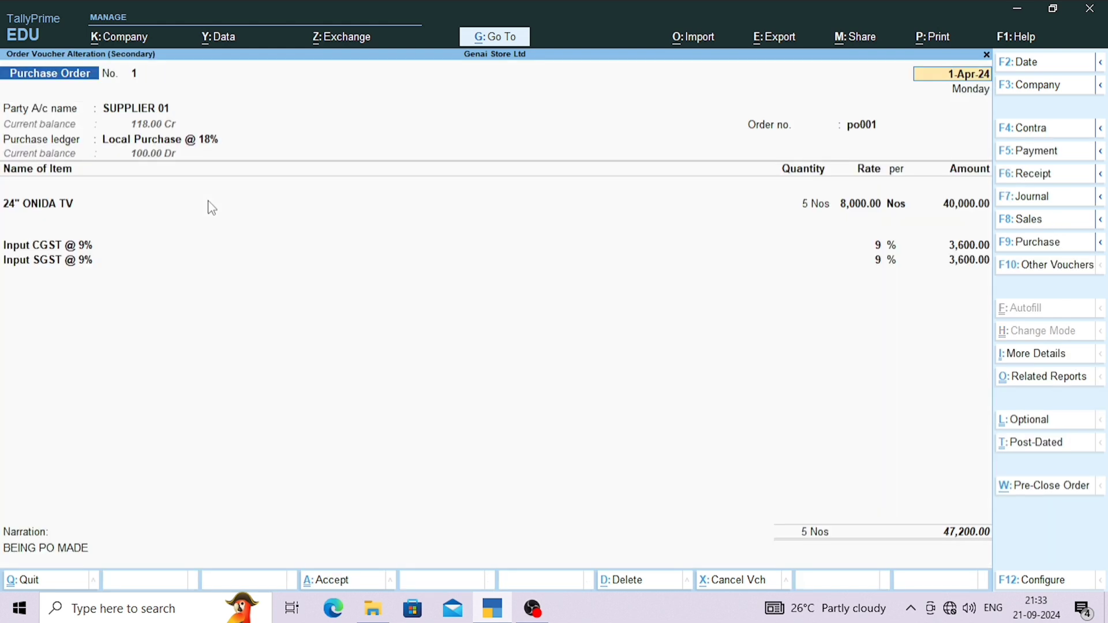
{"action": "key", "text": "BackSpace"}
{"action": "key", "text": "Escape"}
{"action": "key", "text": "y"}
{"action": "key", "text": "Escape"}
{"action": "key", "text": "Escape"}
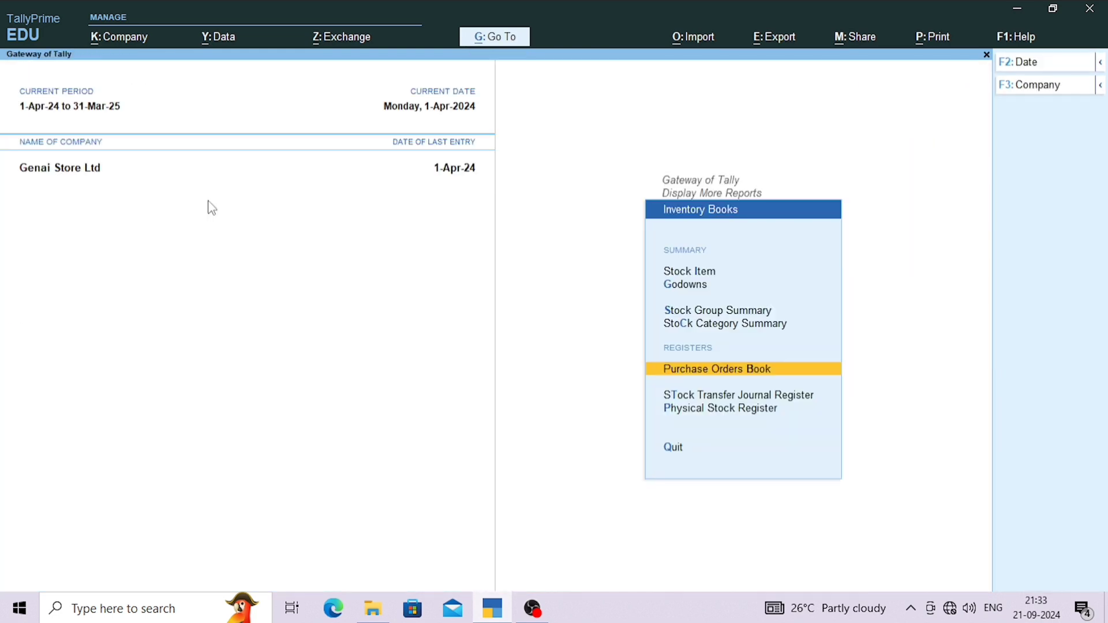
{"action": "key", "text": "Escape"}
{"action": "key", "text": "Escape"}
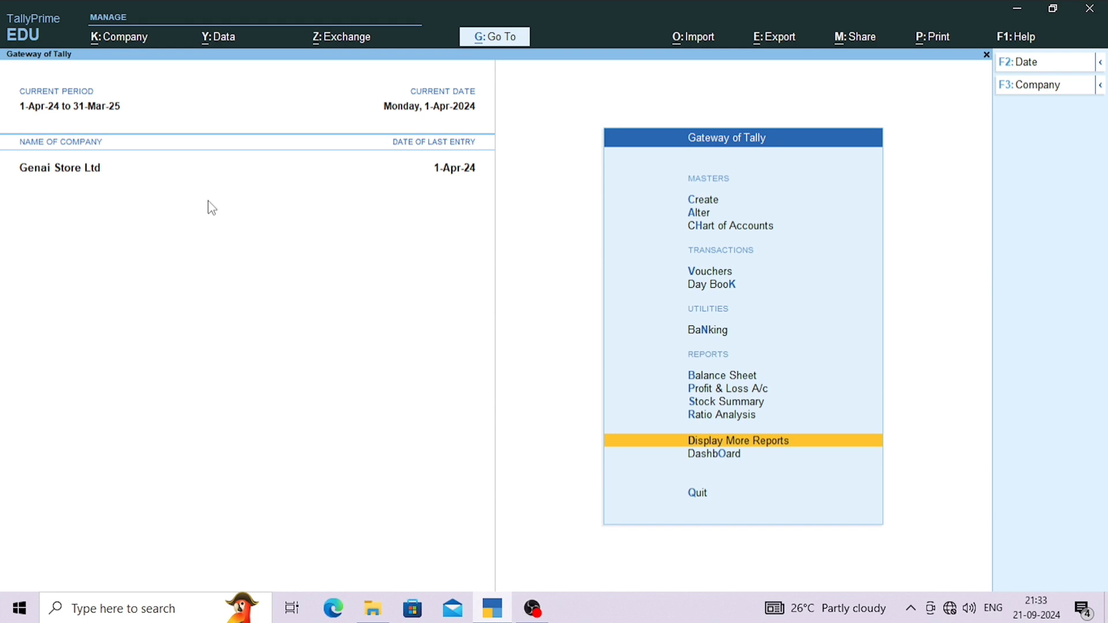
Open voucher entry with a new Purchase voucher
{"action": "key", "text": "v"}
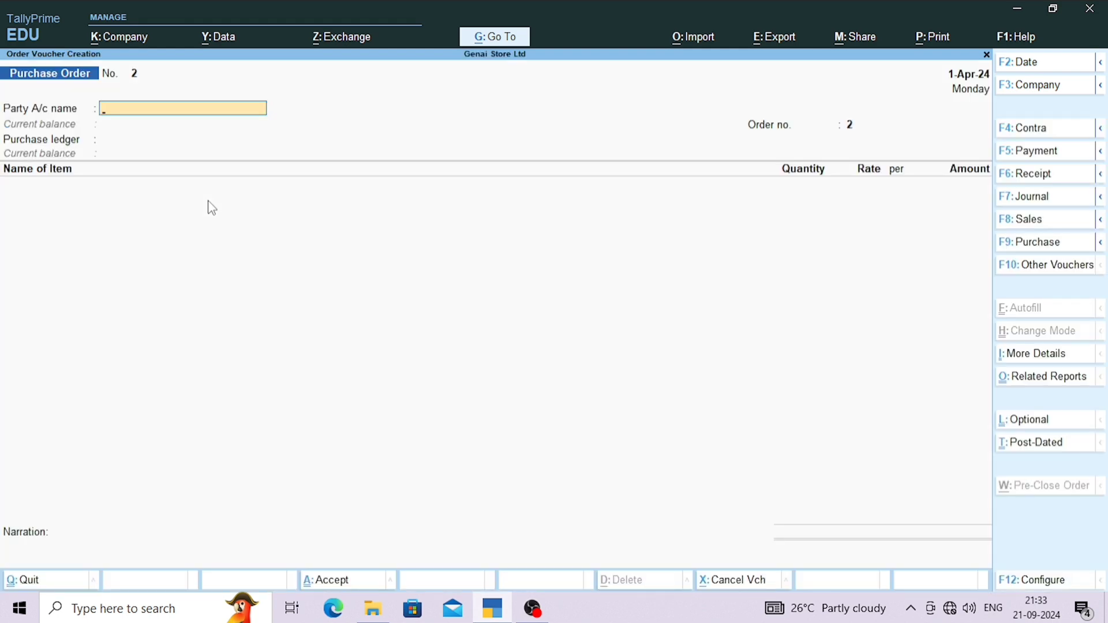
{"action": "key", "text": "F9"}
{"action": "key", "text": "Escape"}
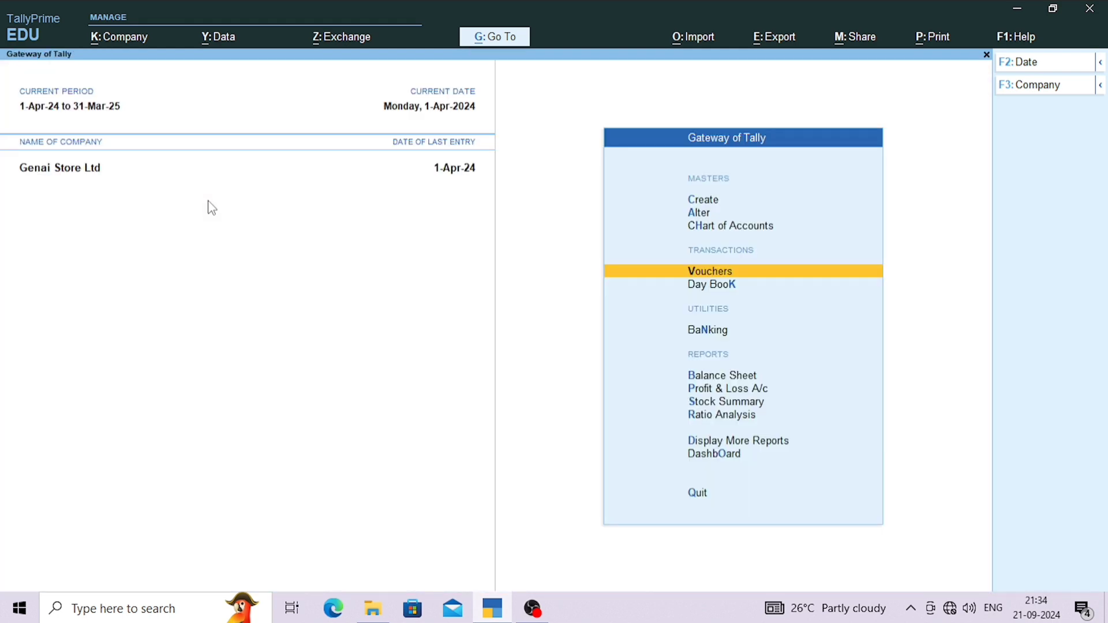
{"action": "key", "text": "v"}
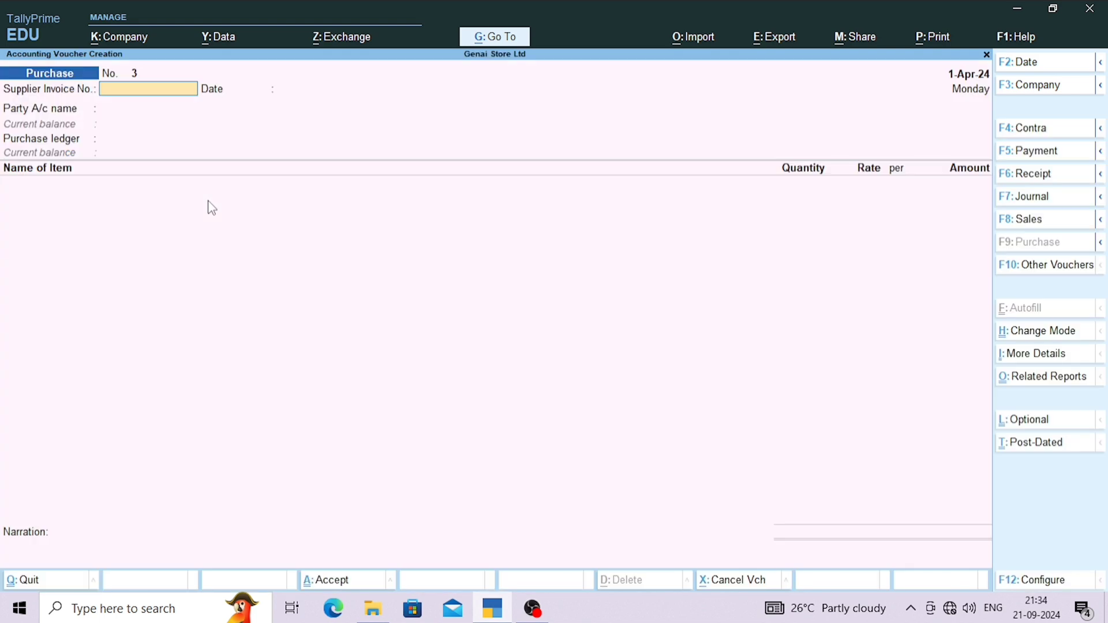
Enter supplier invoice number PI 003 dated 1-Apr-24, choose SUPPLIER 01 as the party and accept blank receipt details
{"action": "type", "text": "PI 003"}
{"action": "key", "text": "Return"}
{"action": "key", "text": "Return"}
{"action": "key", "text": "Down"}
{"action": "key", "text": "Down"}
{"action": "key", "text": "Down"}
{"action": "key", "text": "Down"}
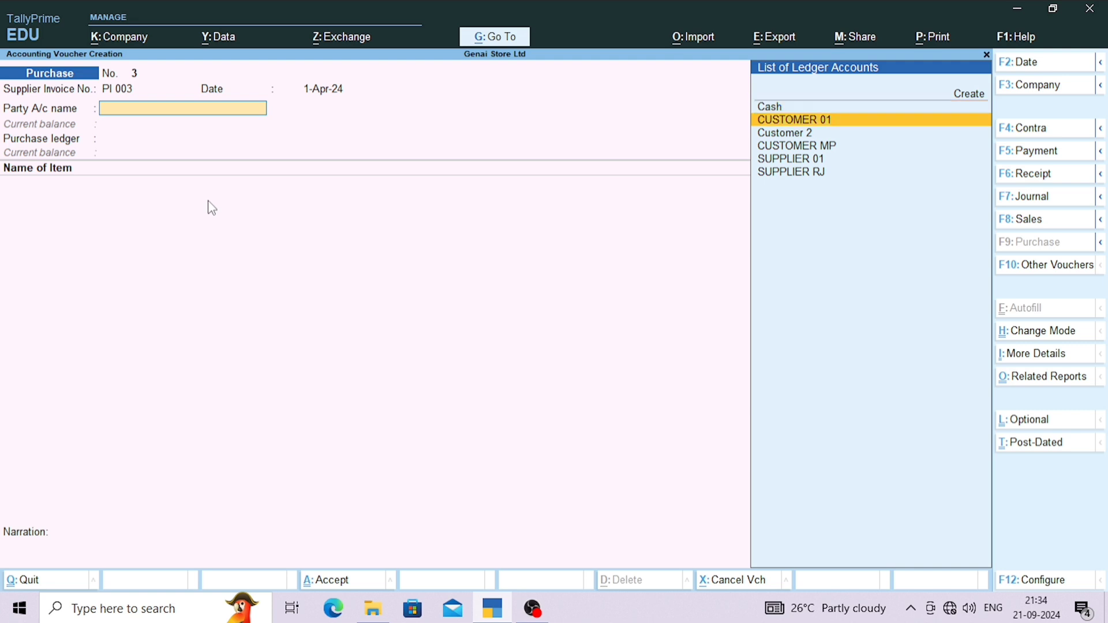
{"action": "key", "text": "Return"}
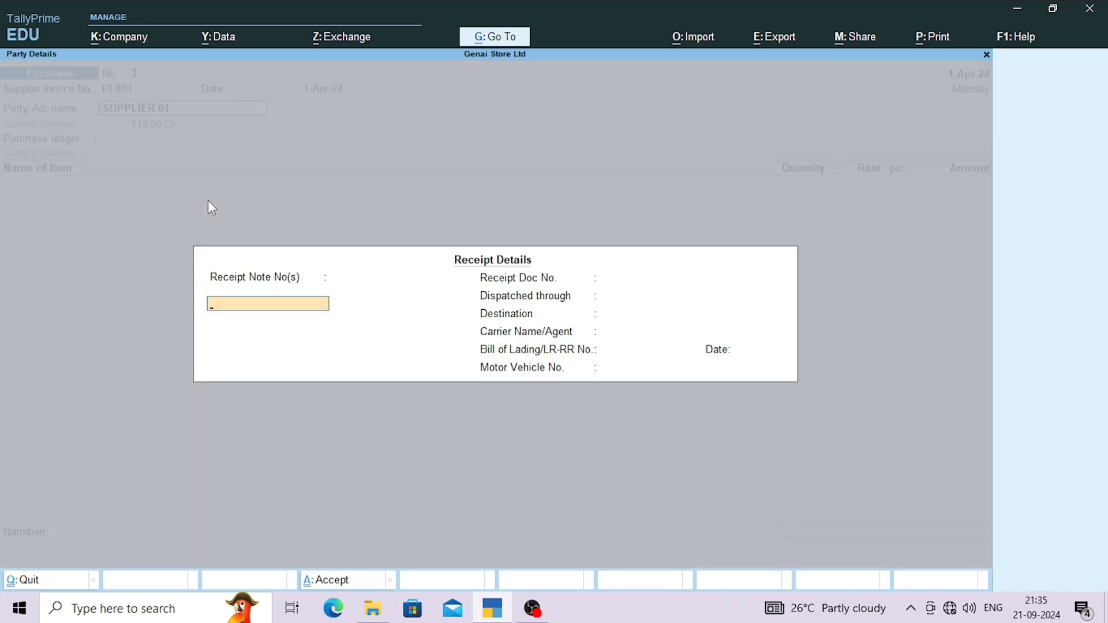
{"action": "key", "text": "ctrl+a"}
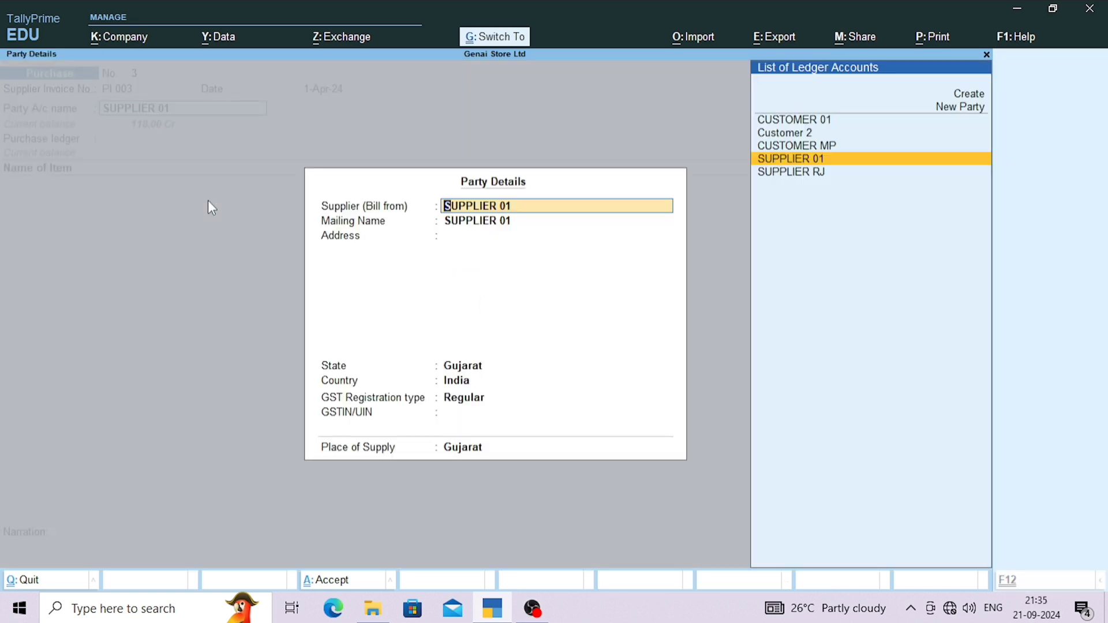
Accept the SUPPLIER 01 party details and choose Local Purchase @ 18% as the purchase ledger
{"action": "key", "text": "Return"}
{"action": "key", "text": "ctrl+a"}
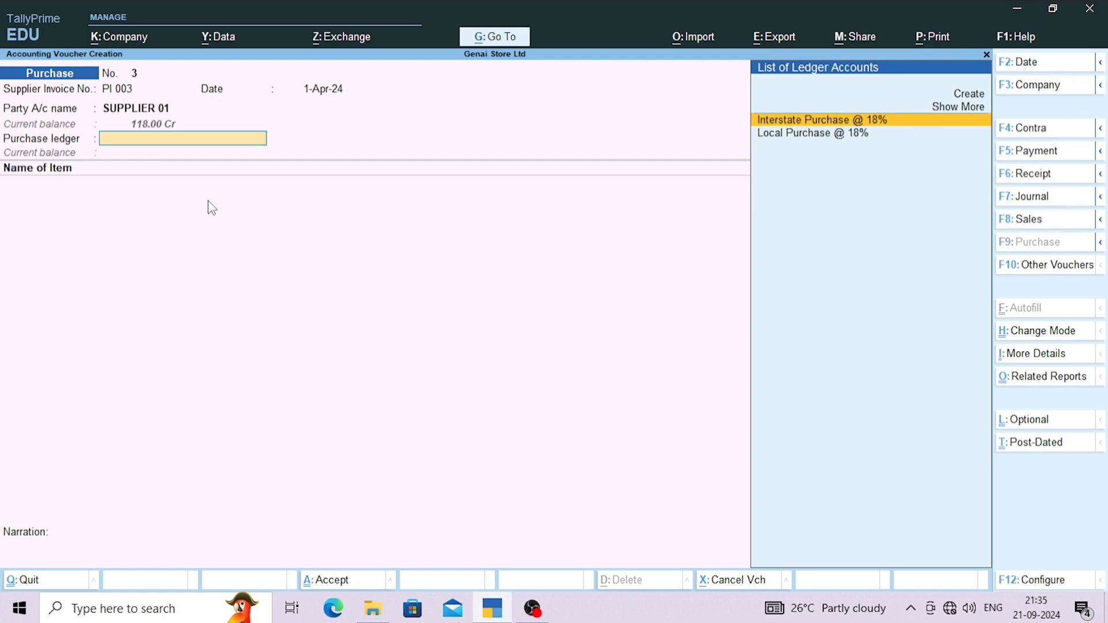
{"action": "key", "text": "Down"}
{"action": "key", "text": "Return"}
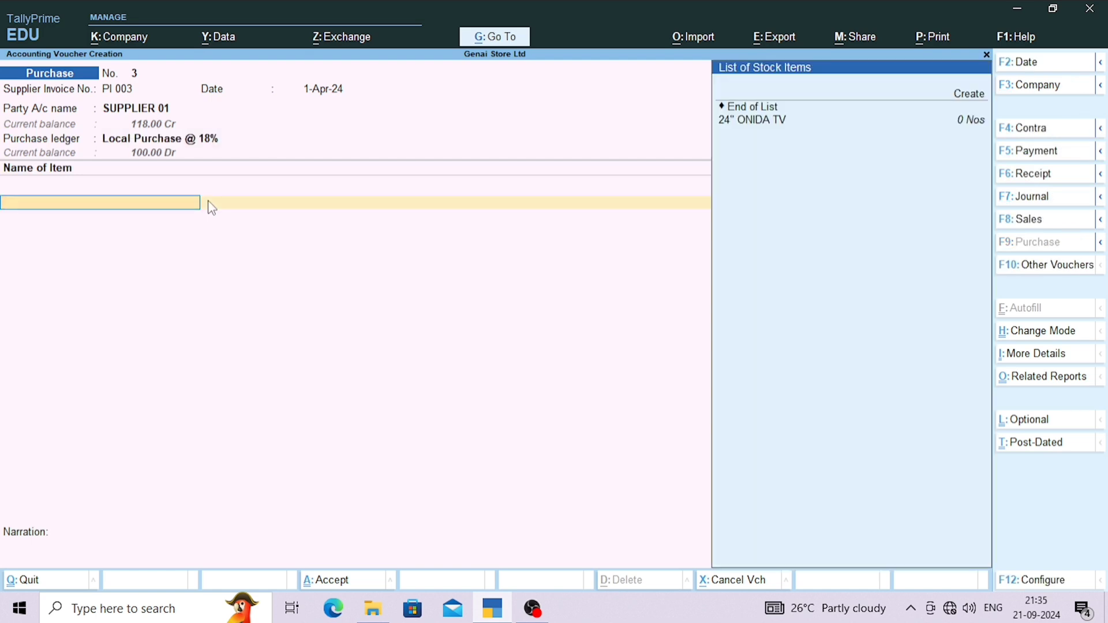
Add 24" ONIDA TV against the supplier's existing purchase order due 1-Apr-24, accepting 5 Nos at 8,000.00 each
{"action": "key", "text": "Down"}
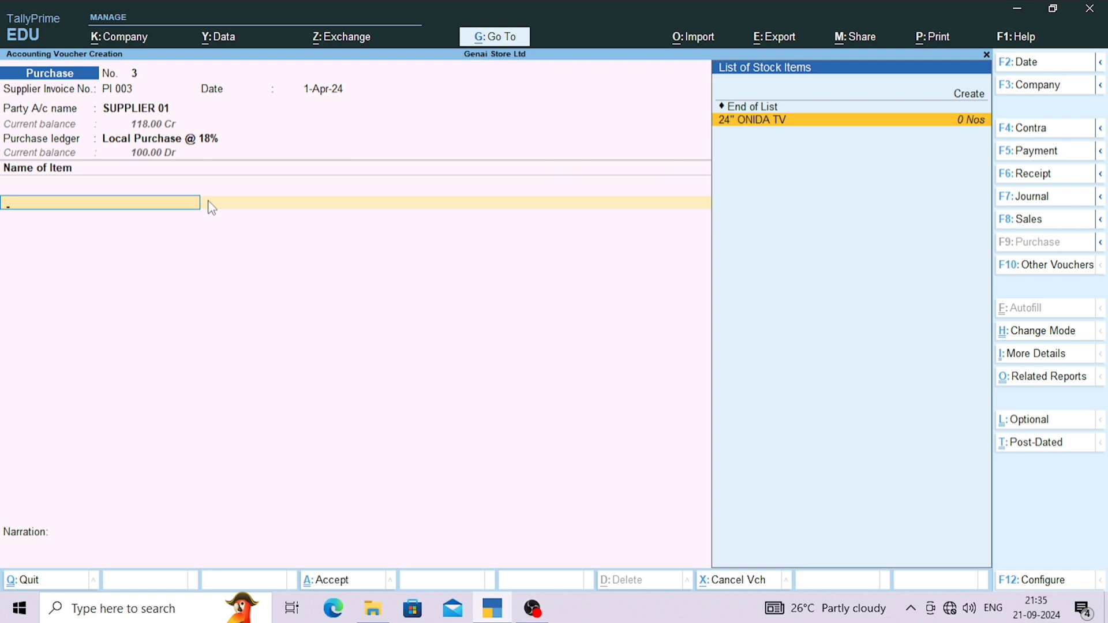
{"action": "key", "text": "Return"}
{"action": "key", "text": "Down"}
{"action": "key", "text": "Return"}
{"action": "key", "text": "Return"}
{"action": "key", "text": "Return"}
{"action": "key", "text": "Return"}
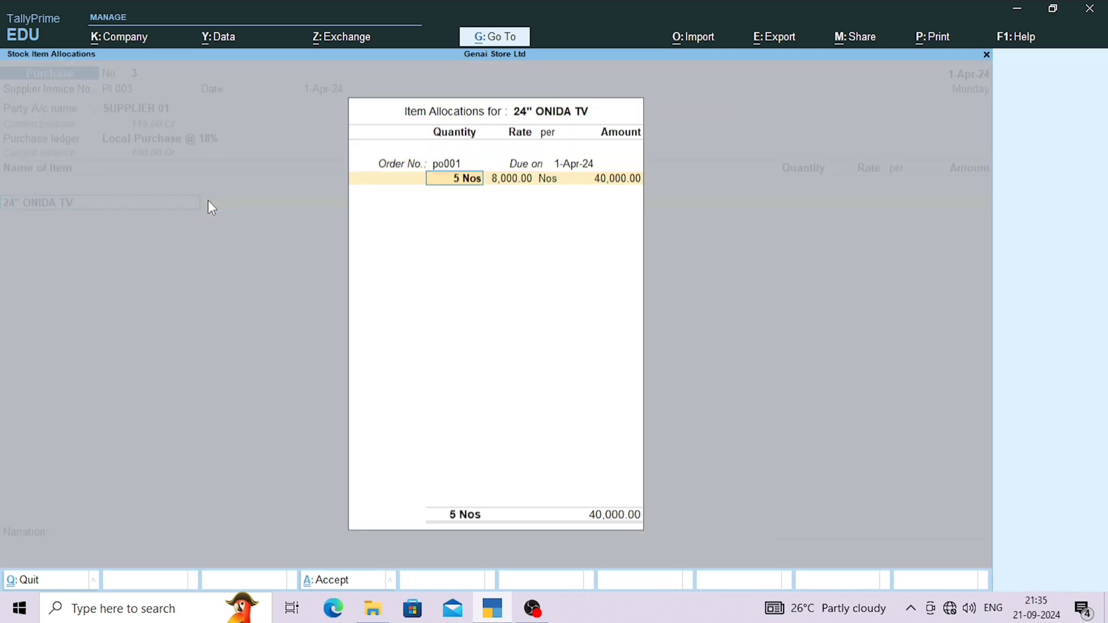
{"action": "key", "text": "Return"}
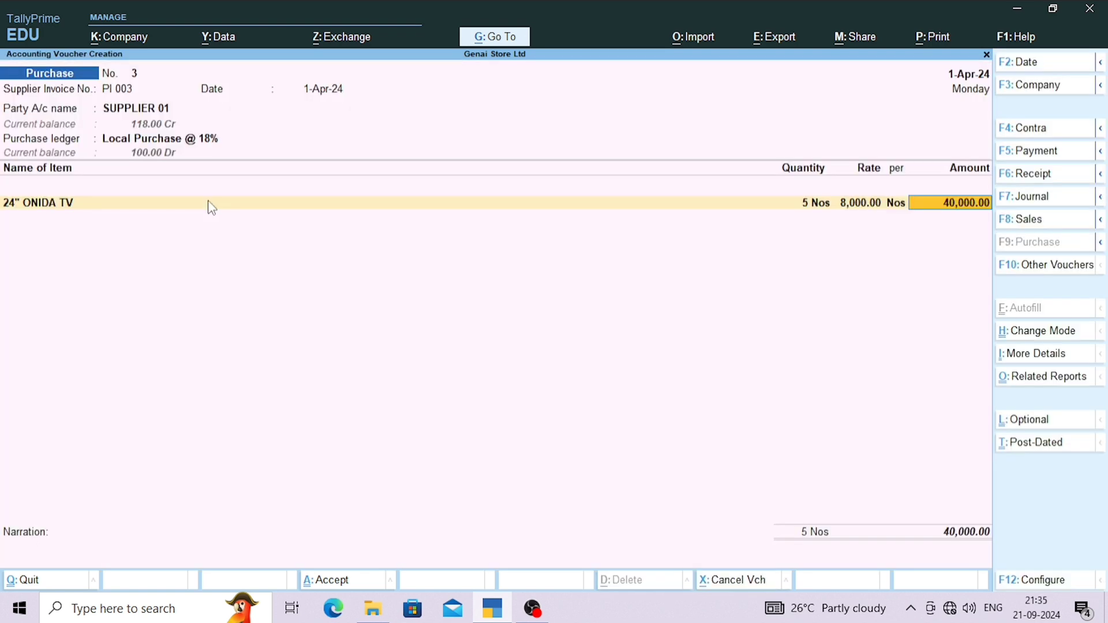
{"action": "key", "text": "Return"}
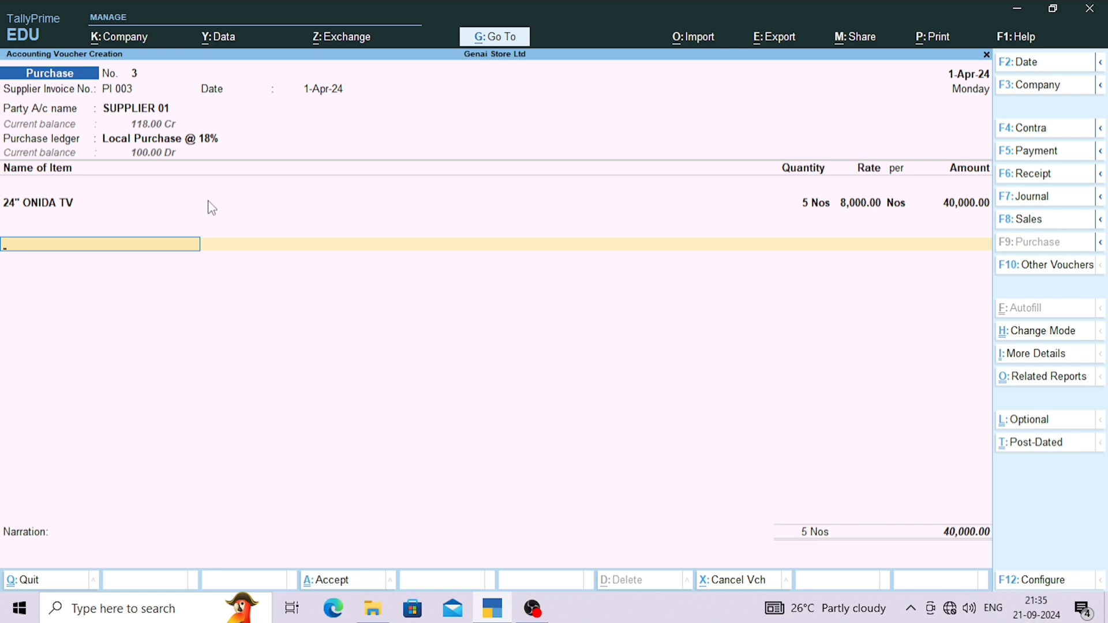
Add the Input CGST @ 9% and Input SGST @ 9% tax ledgers below the item
{"action": "key", "text": "Return"}
{"action": "type", "text": "cgs"}
{"action": "key", "text": "Return"}
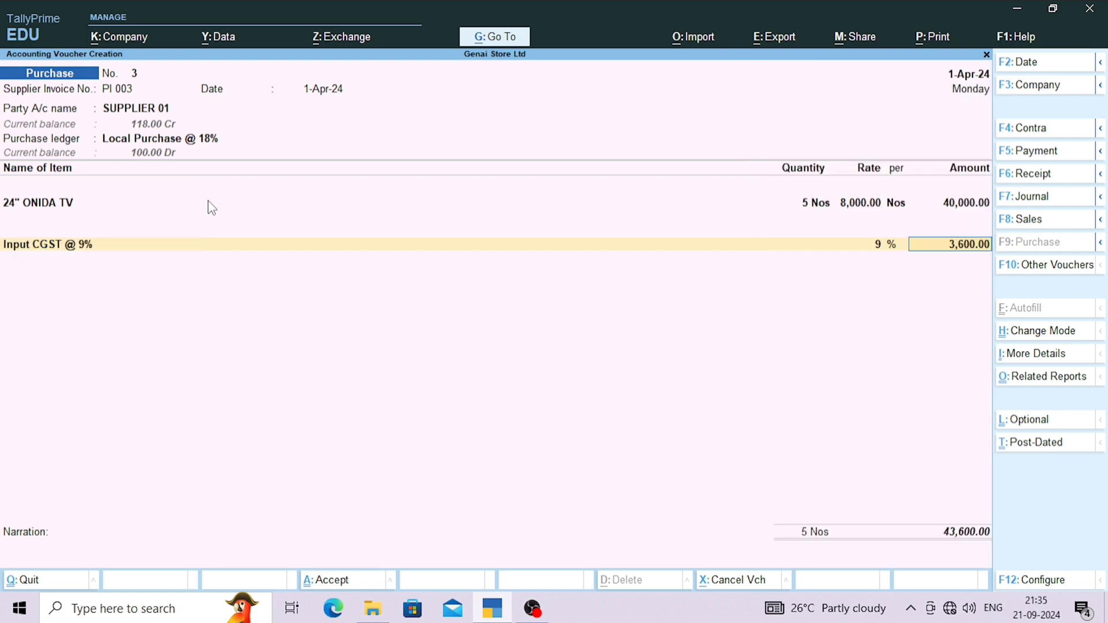
{"action": "type", "text": "s"}
{"action": "key", "text": "Return"}
{"action": "type", "text": "sgs"}
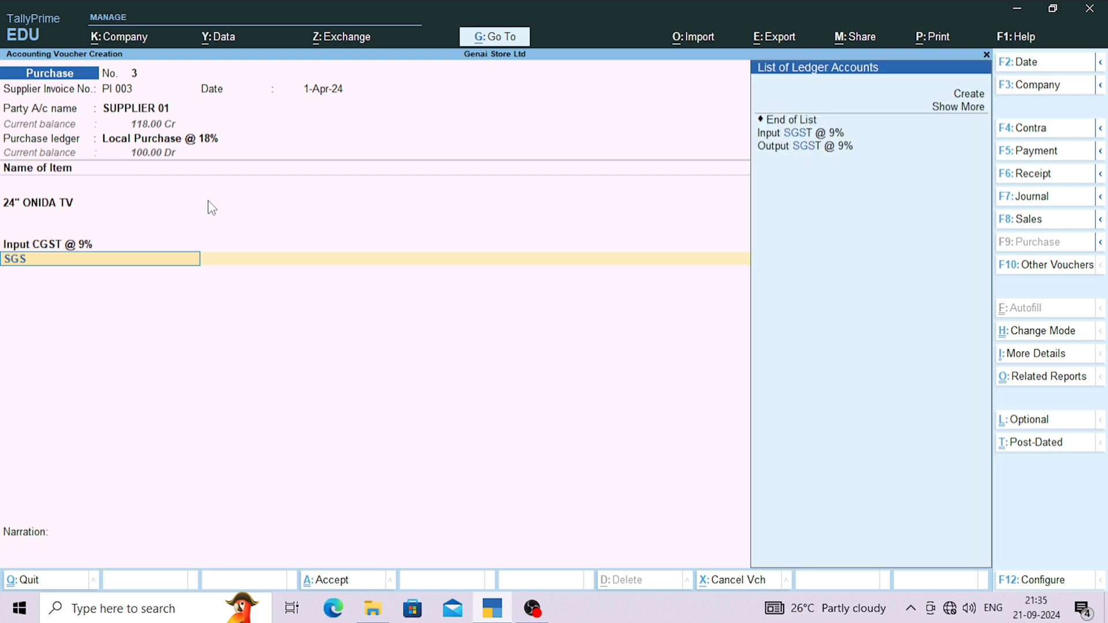
{"action": "key", "text": "Return"}
{"action": "key", "text": "Return"}
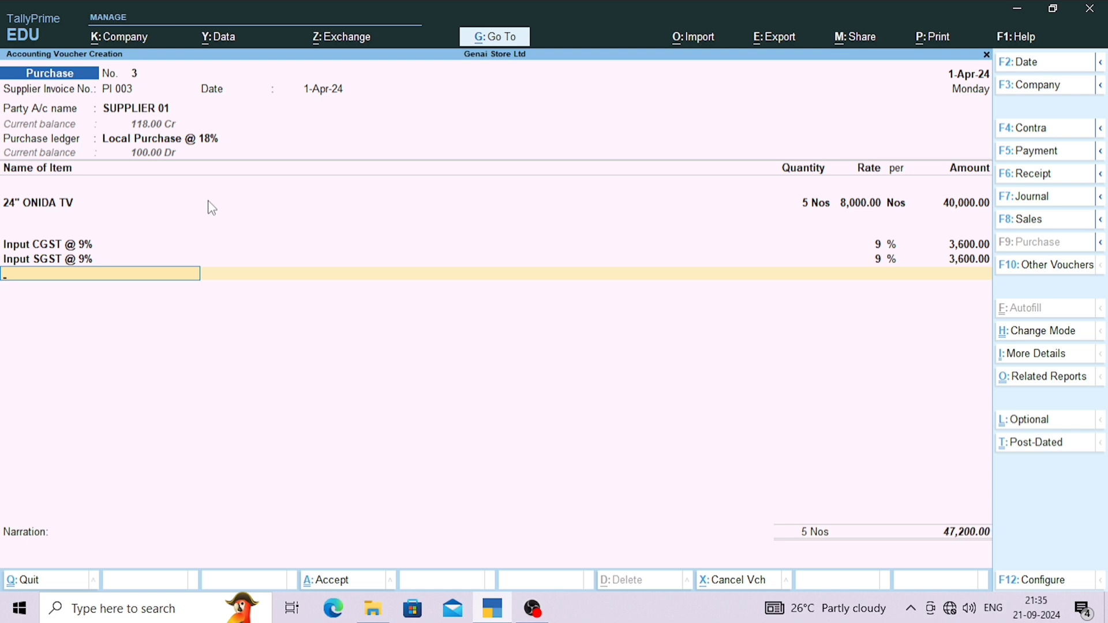
Accept the bill-wise New Ref PI 003 for 47,200.00 Cr, leave the narration blank and save the purchase voucher
{"action": "key", "text": "Return"}
{"action": "key", "text": "Return"}
{"action": "key", "text": "Return"}
{"action": "key", "text": "Return"}
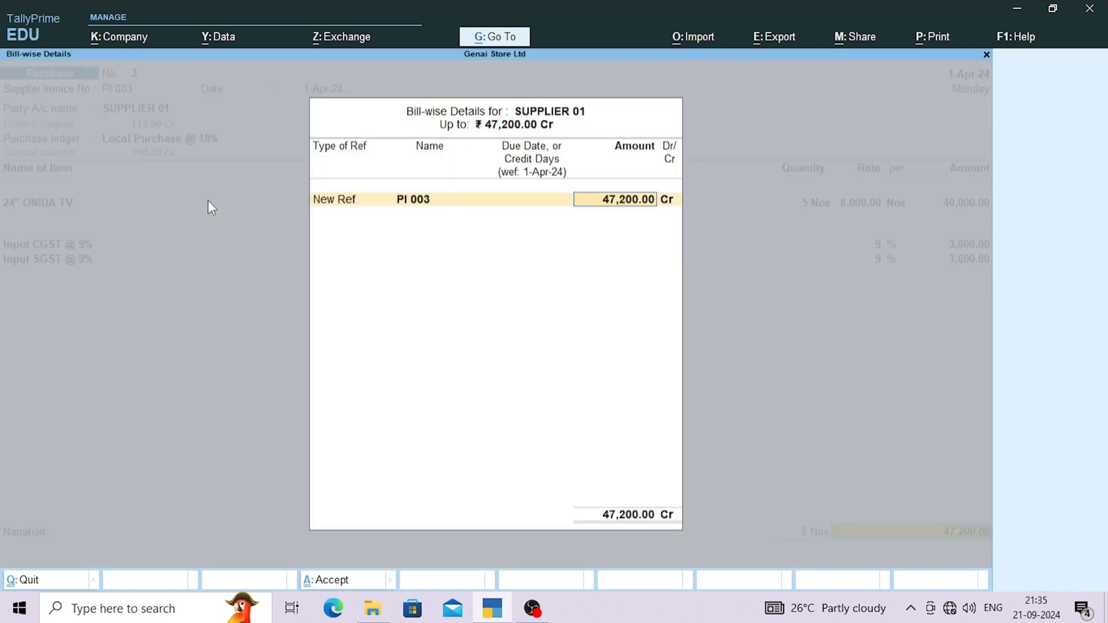
{"action": "key", "text": "Return"}
{"action": "key", "text": "Return"}
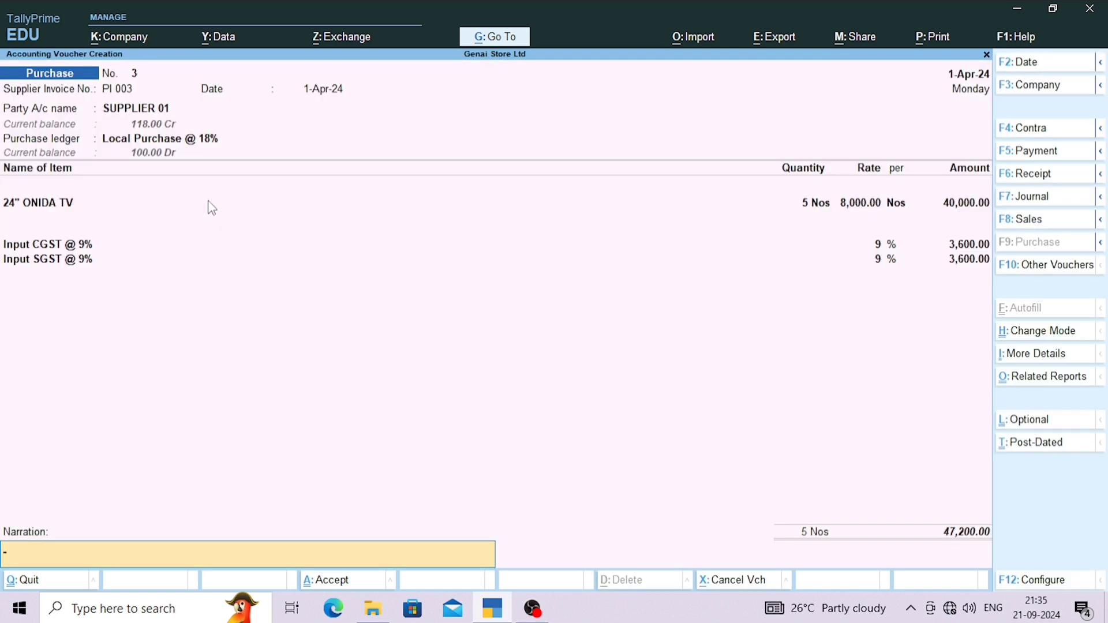
{"action": "key", "text": "Return"}
{"action": "key", "text": "Return"}
Quit voucher entry and open the Day Book report
{"action": "key", "text": "Escape"}
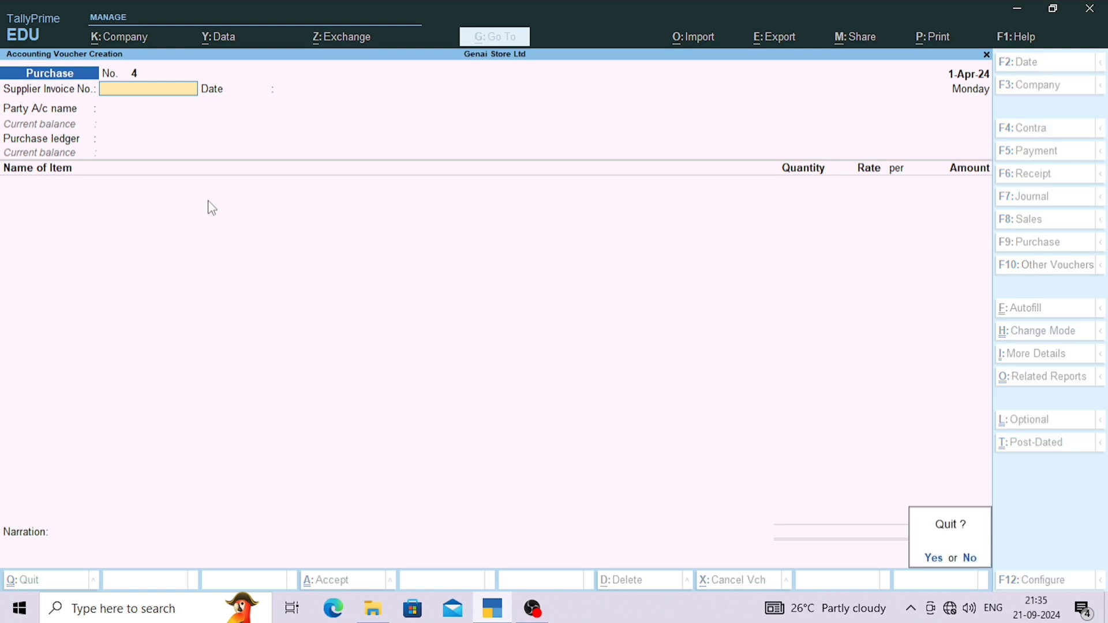
{"action": "key", "text": "Return"}
{"action": "key", "text": "d"}
{"action": "key", "text": "d"}
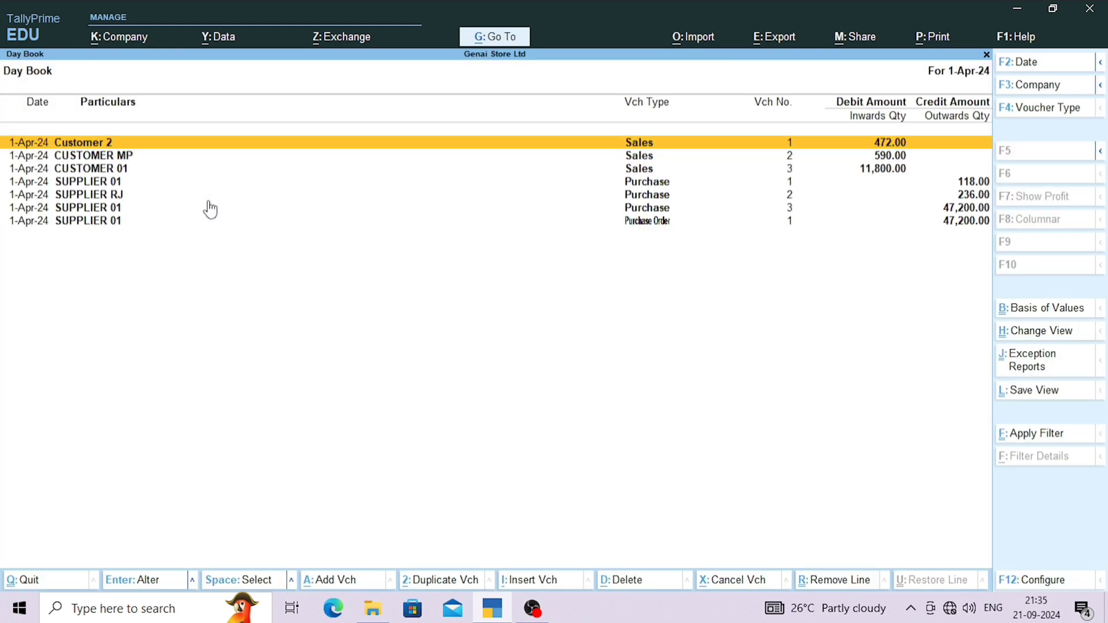
Check SUPPLIER 01's purchase voucher No. 3 from the Day Book, then close it and return to Display More Reports
{"action": "key", "text": "Down"}
{"action": "key", "text": "Down"}
{"action": "key", "text": "Down"}
{"action": "key", "text": "Down"}
{"action": "key", "text": "Down"}
{"action": "key", "text": "Down"}
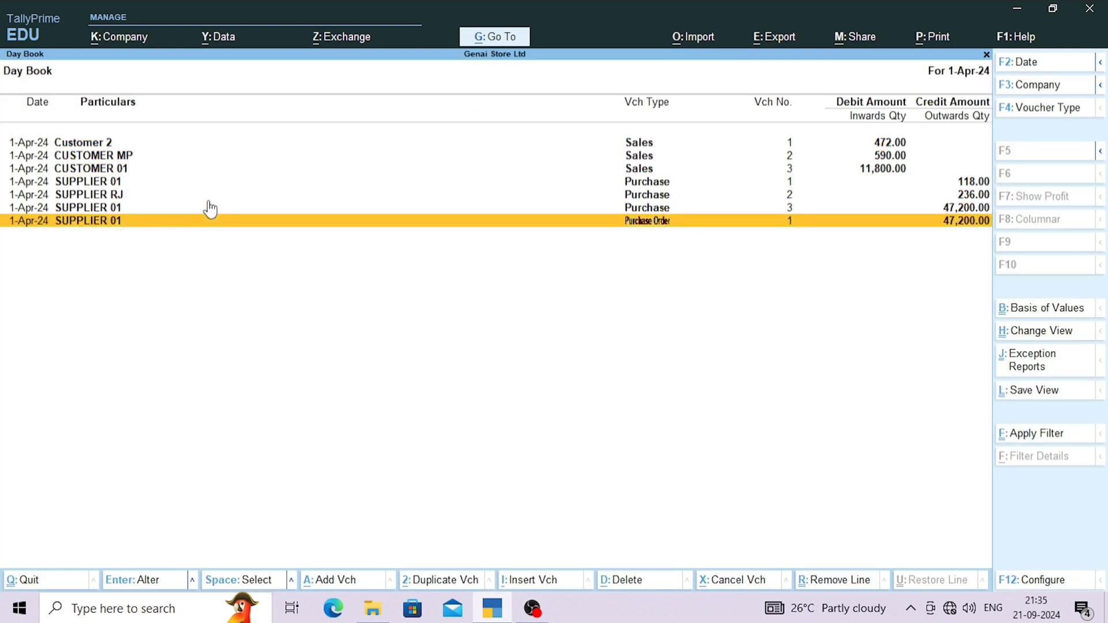
{"action": "left_click", "coordinate": [210, 209]}
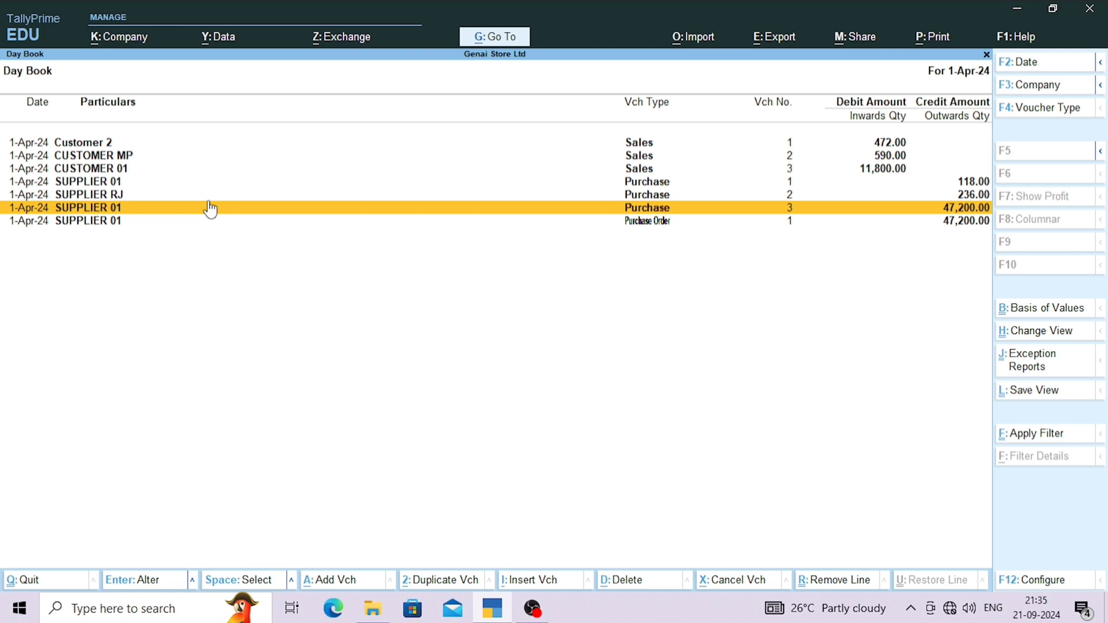
{"action": "left_click", "coordinate": [210, 209]}
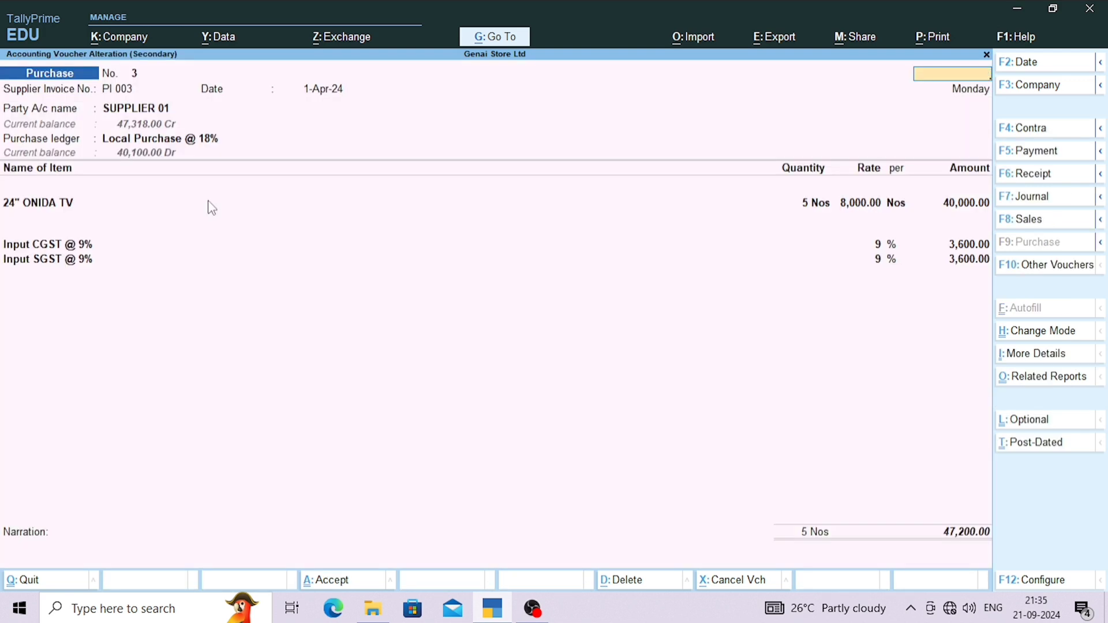
{"action": "key", "text": "Escape"}
{"action": "key", "text": "Escape"}
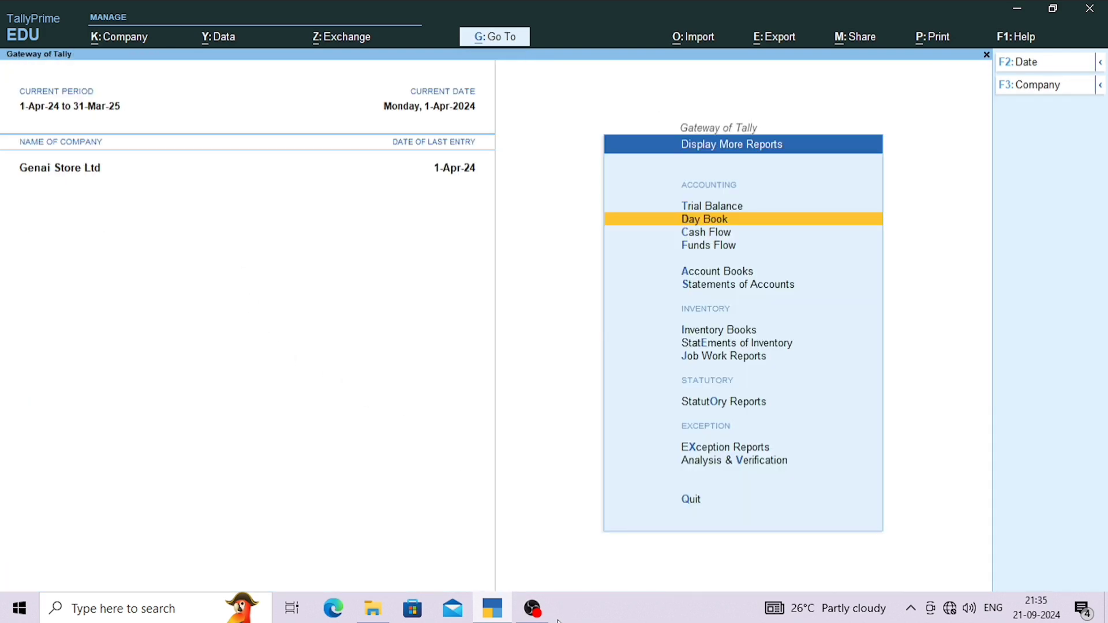